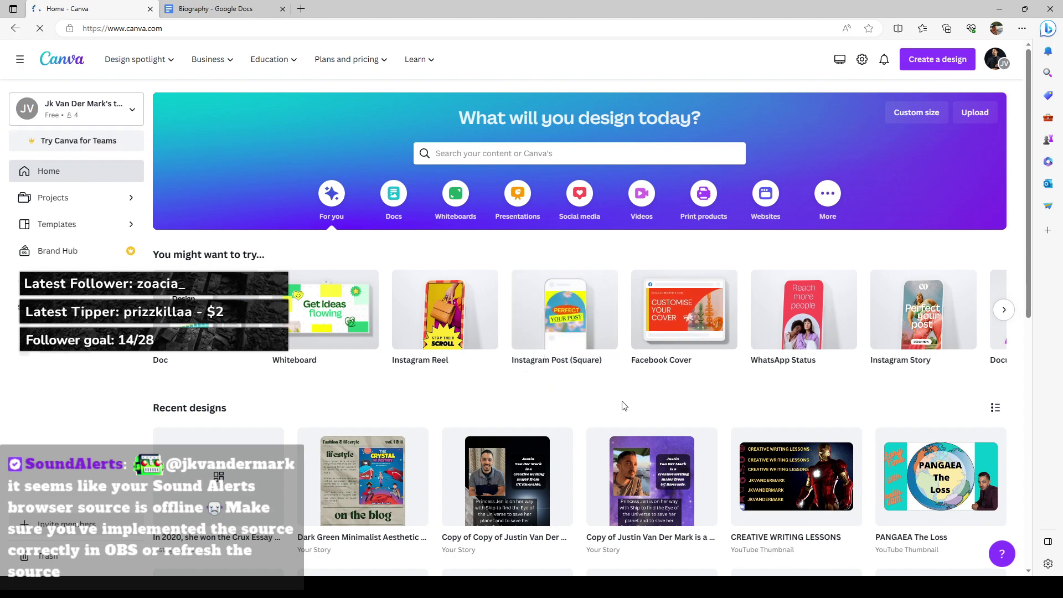
Step: Create a blank Instagram post using the Turquoise Happy Summer Quote template and select its stock photo
mouse_move(439, 370)
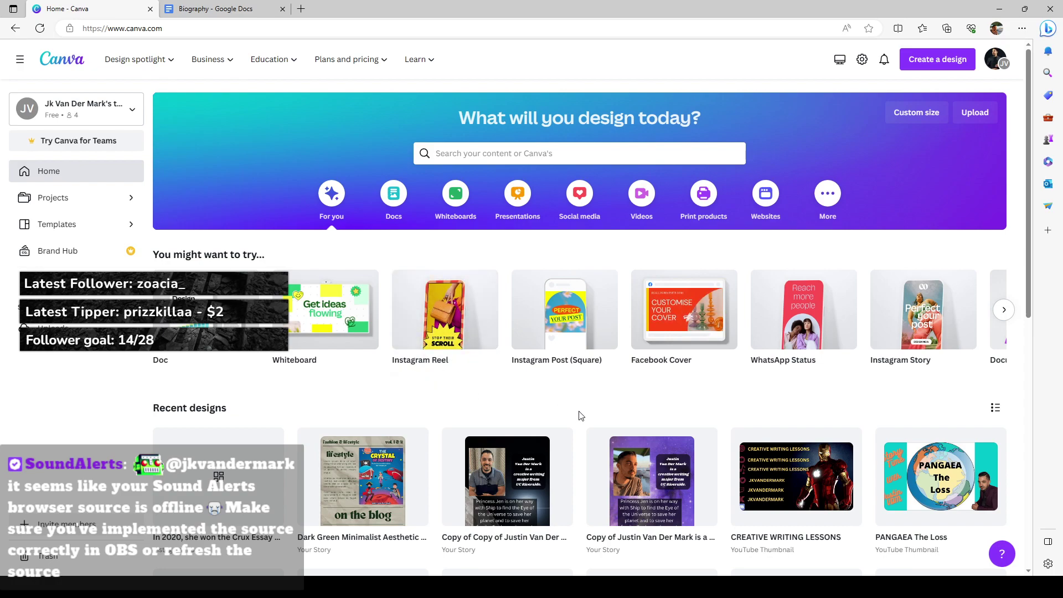
left_click(568, 320)
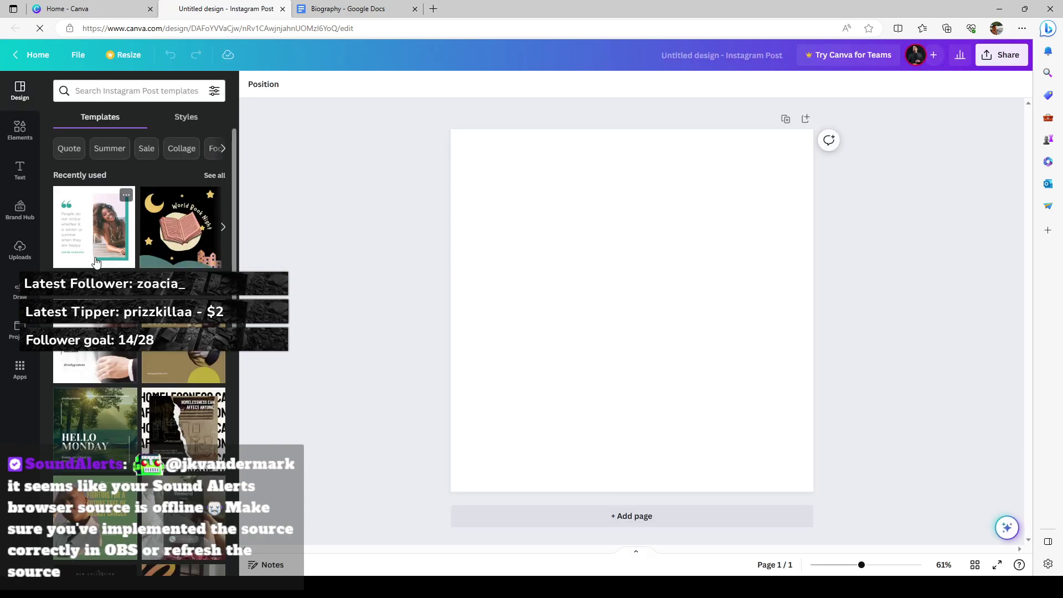
left_click(98, 213)
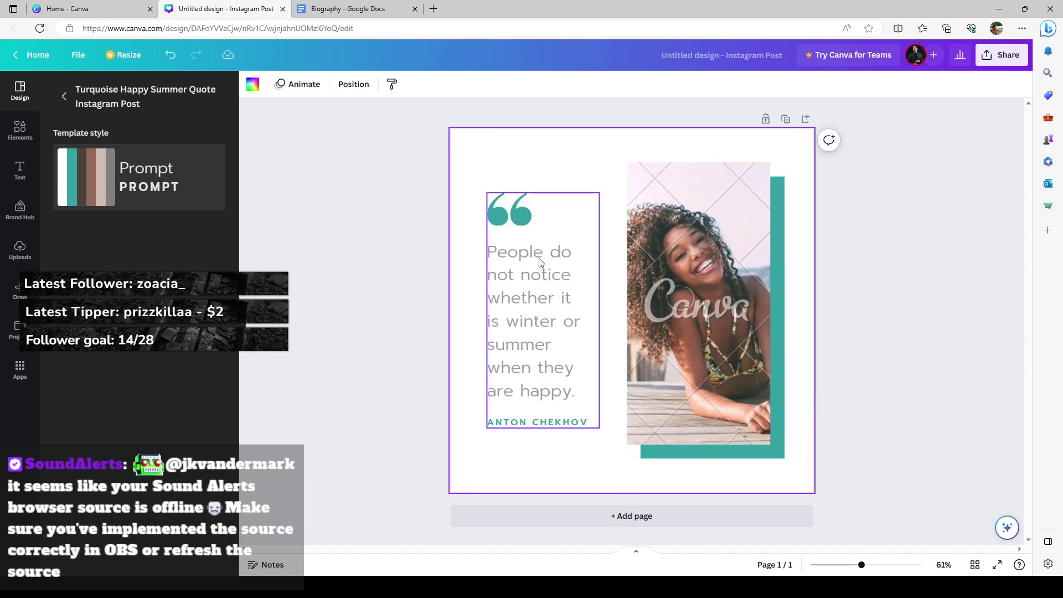
left_click(506, 428)
left_click(687, 343)
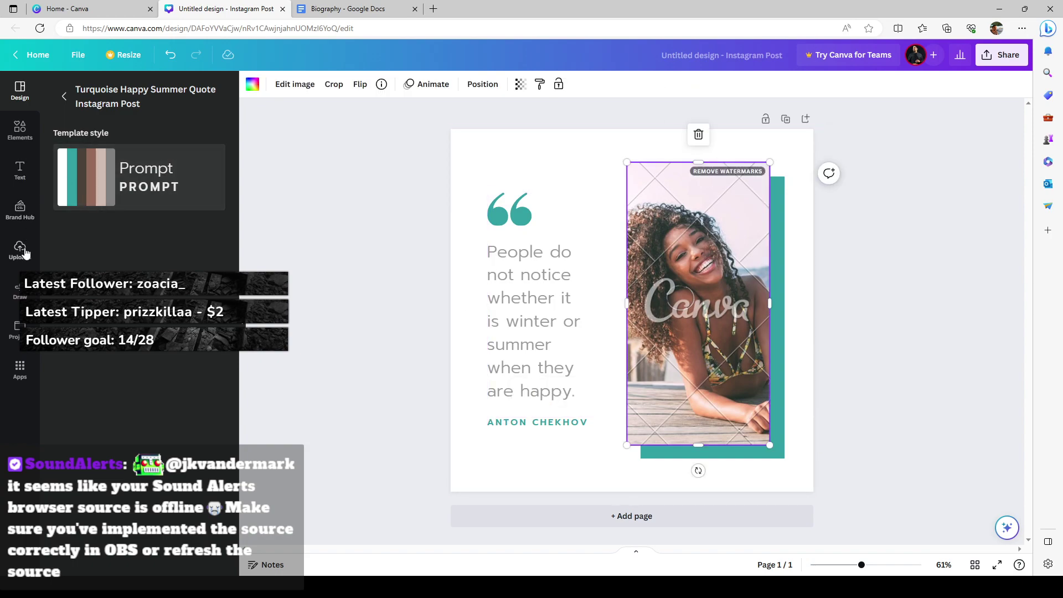
left_click(20, 250)
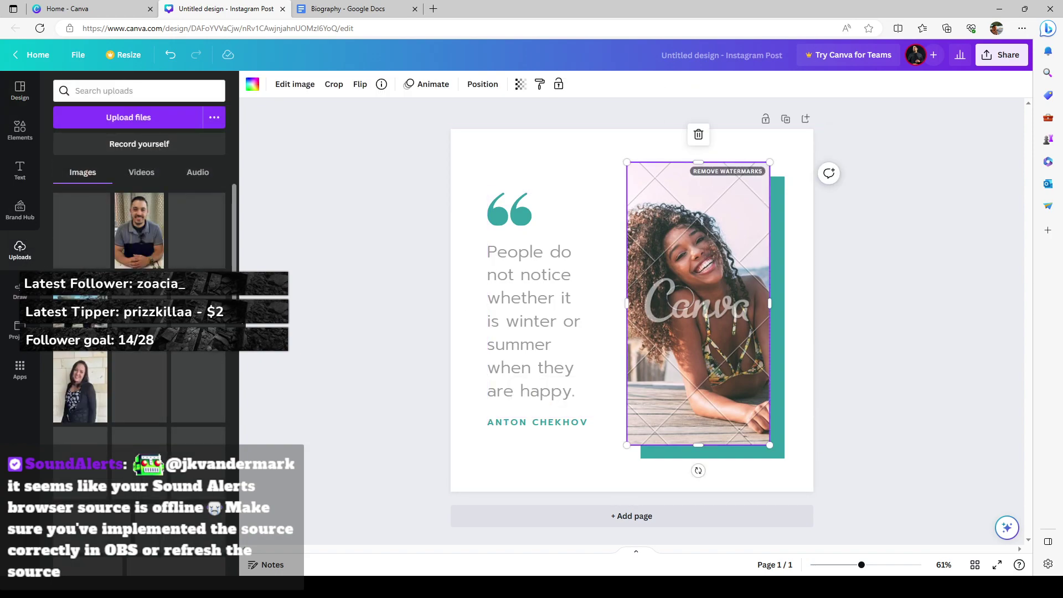
Step: Replace the stock photo with the uploaded woman's portrait, cropped and repositioned to centre her face
left_click_drag(79, 400, 674, 299)
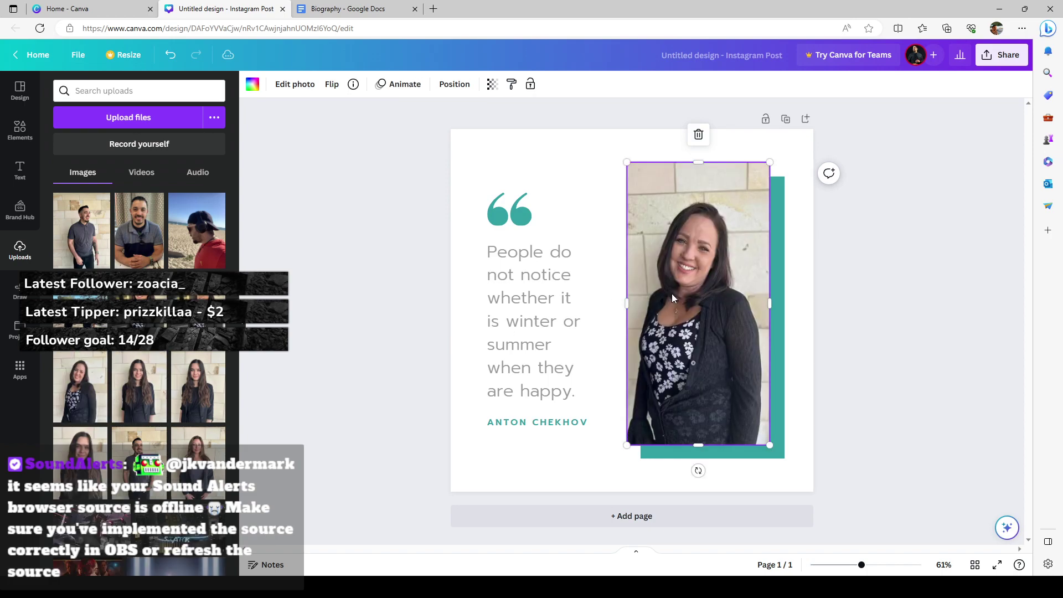
double_click(672, 294)
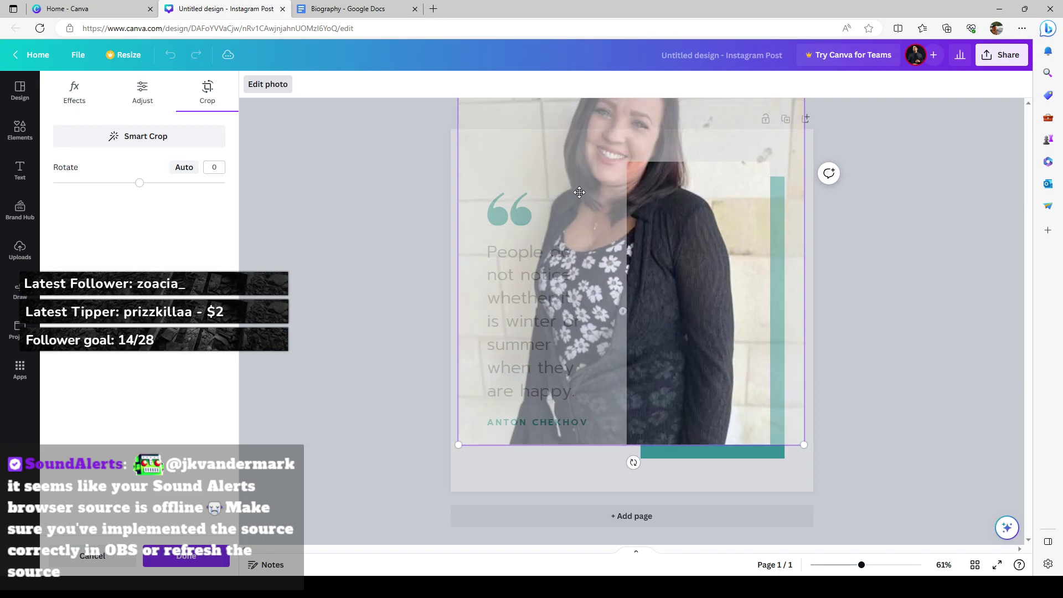
left_click_drag(659, 255, 744, 365)
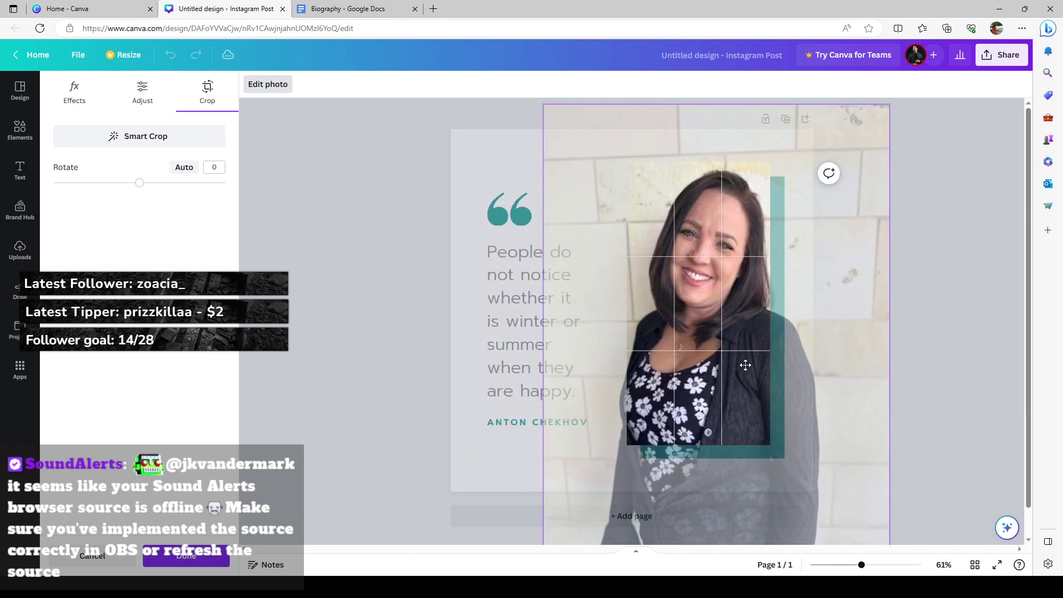
left_click(369, 276)
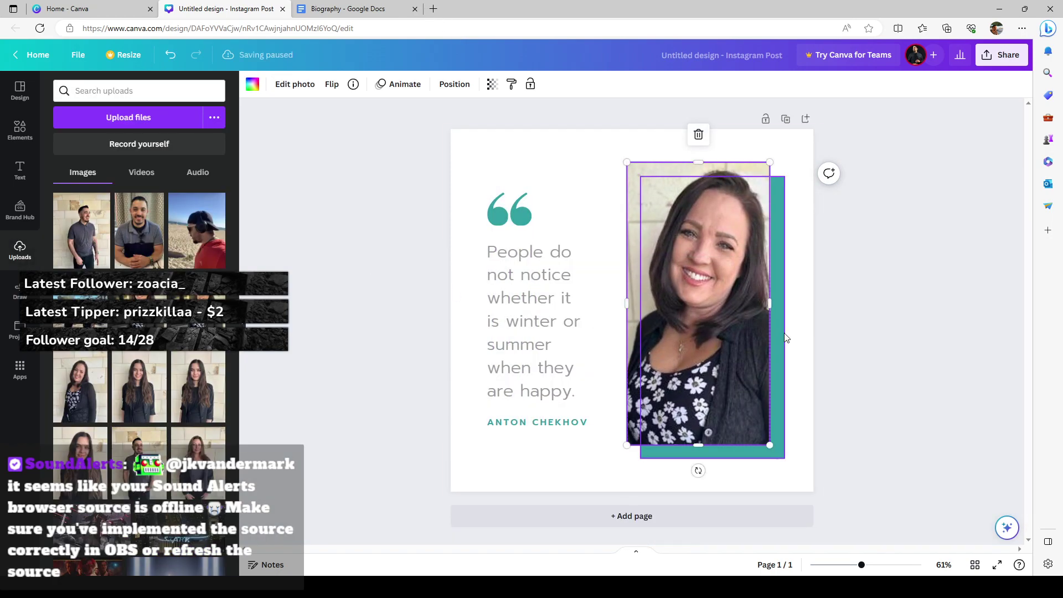
left_click(839, 337)
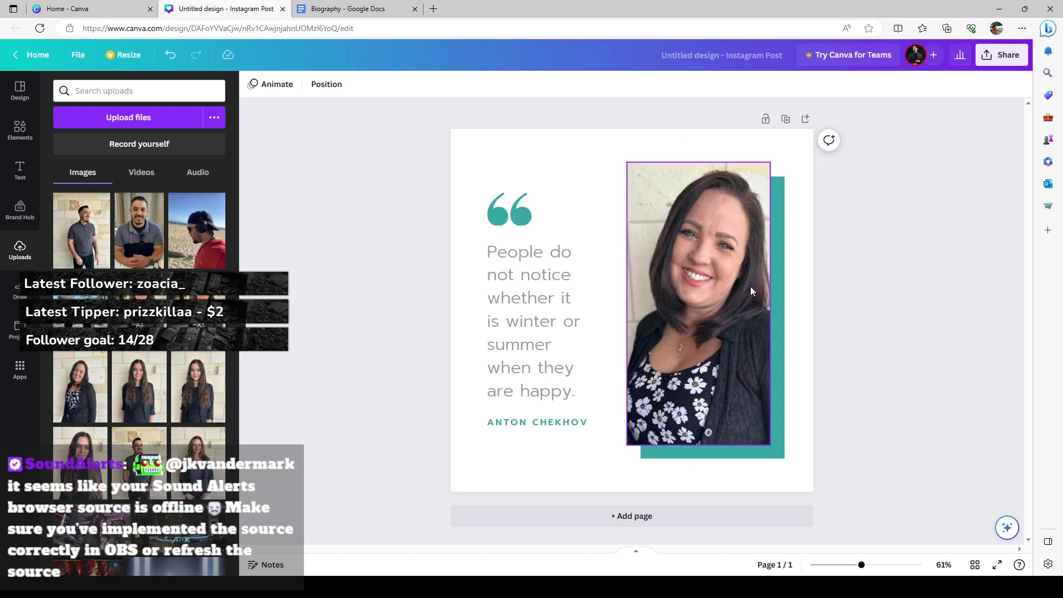
double_click(738, 300)
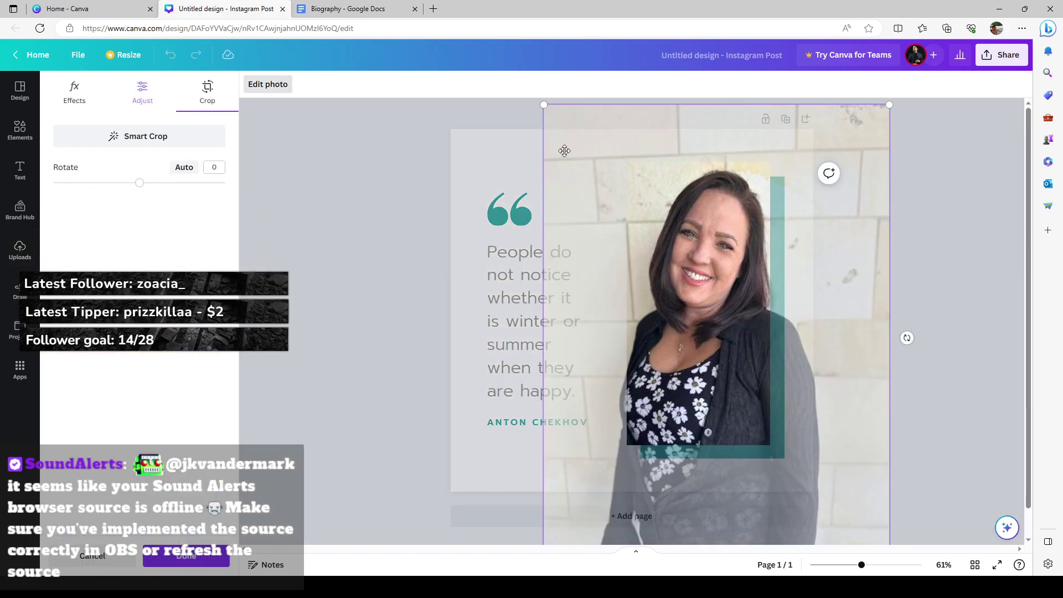
left_click_drag(543, 105, 574, 142)
left_click_drag(747, 253, 725, 241)
left_click(914, 292)
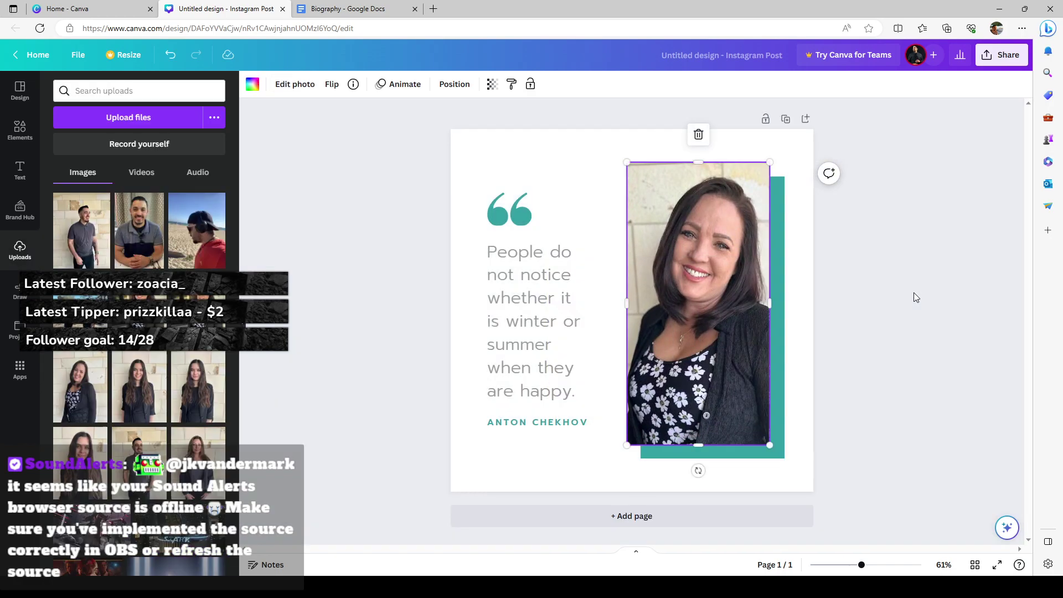
left_click(817, 335)
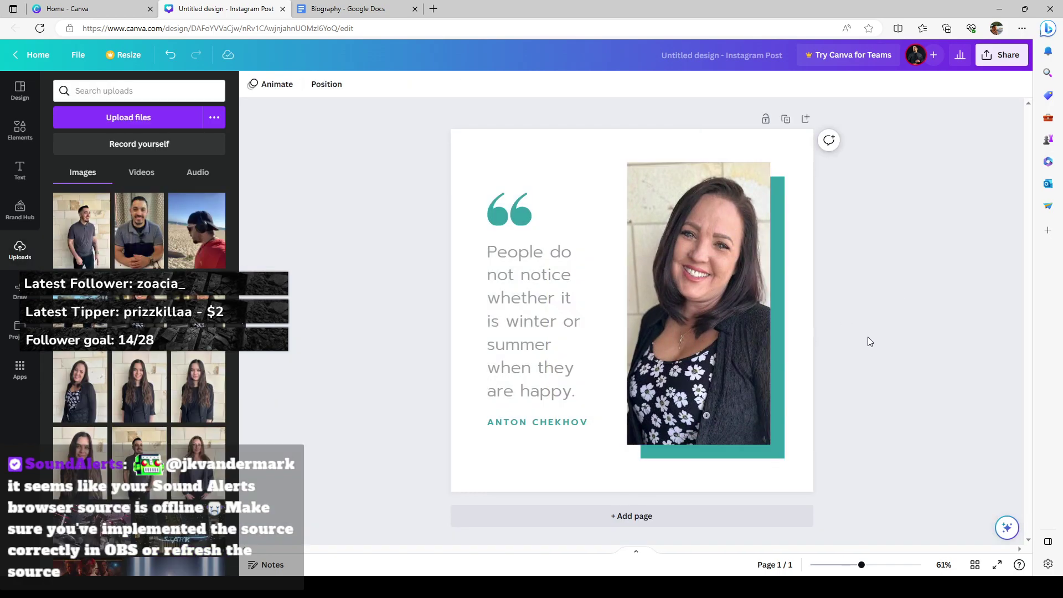
Step: Change the author credit under the quote to the subject's name
left_click(530, 316)
double_click(558, 422)
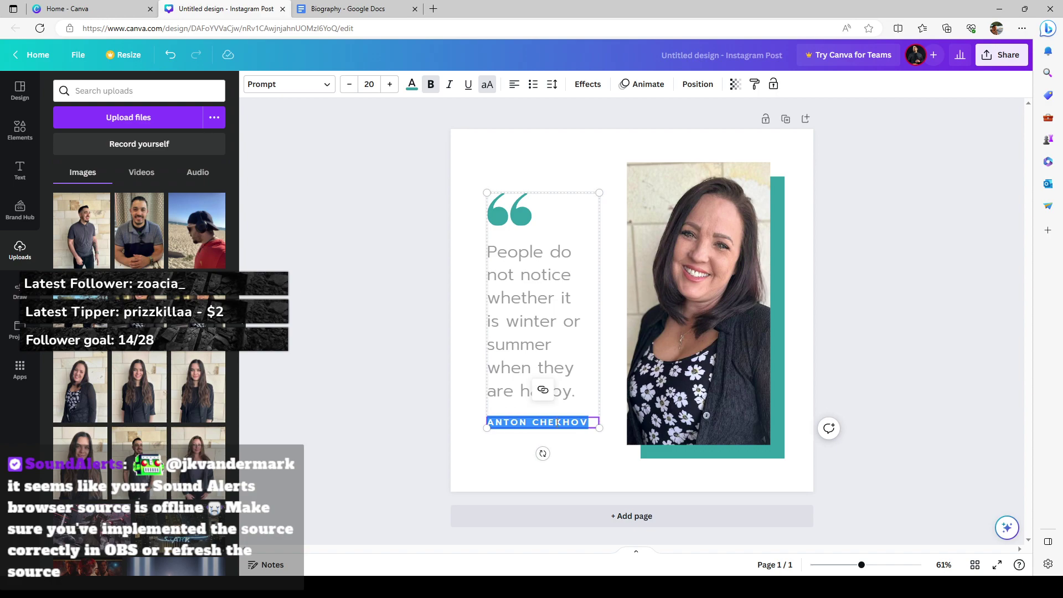
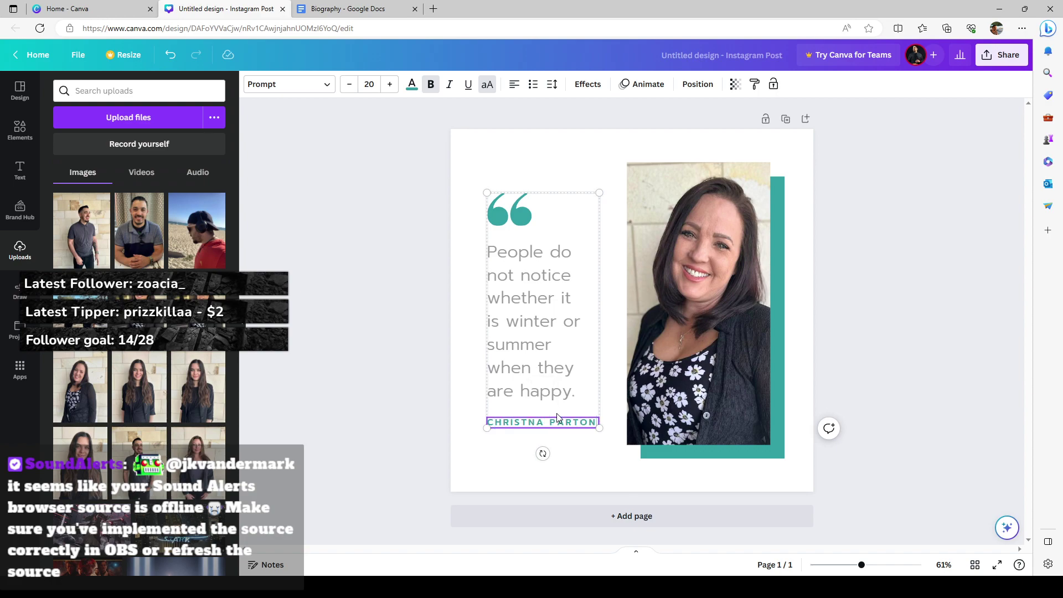
left_click(571, 443)
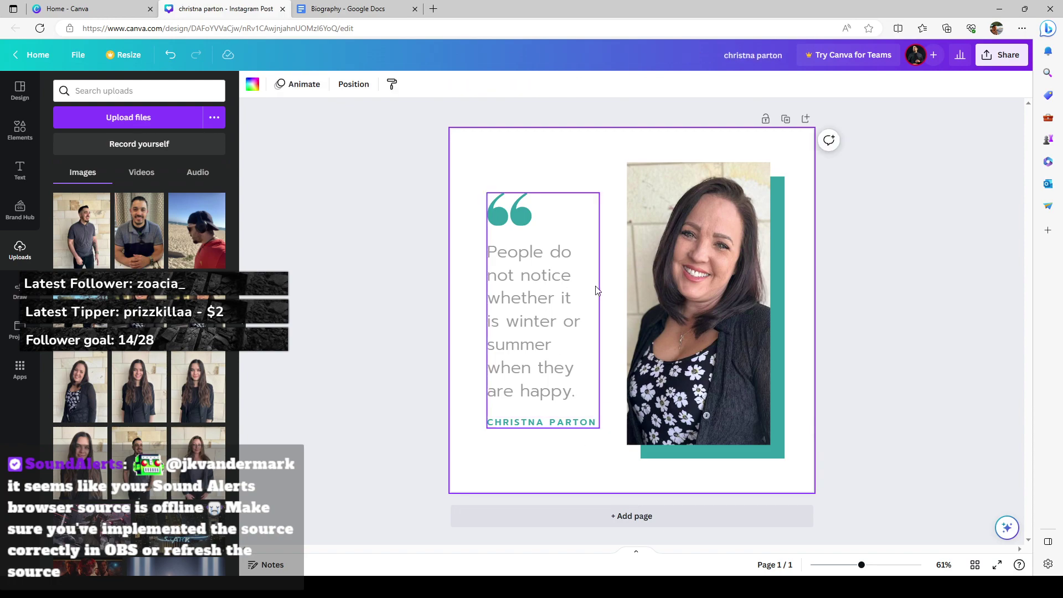
Step: Add a blank second page and place the PLAY text combination on it
left_click(647, 521)
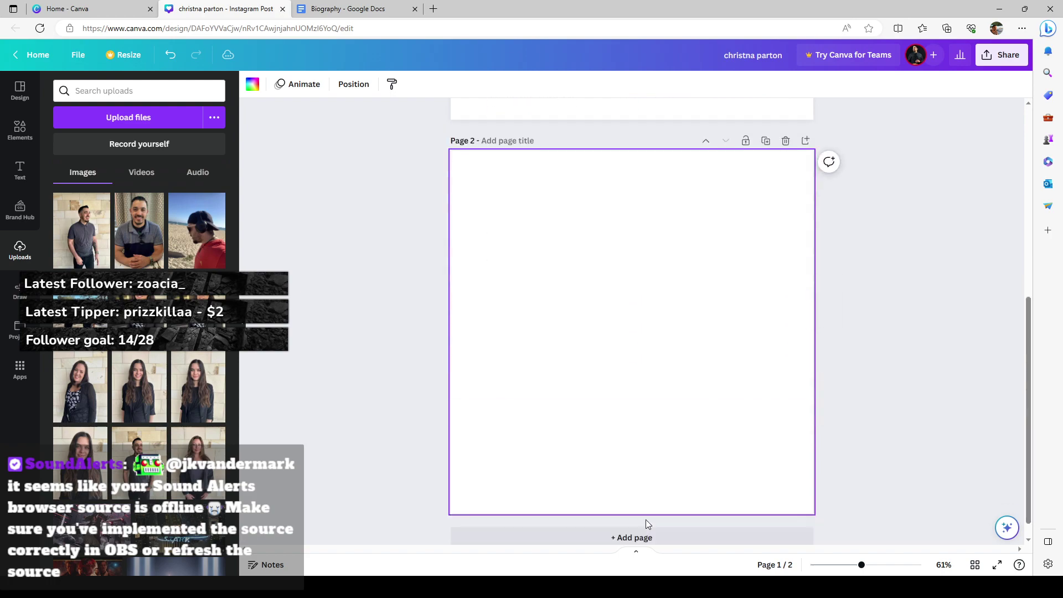
left_click(18, 169)
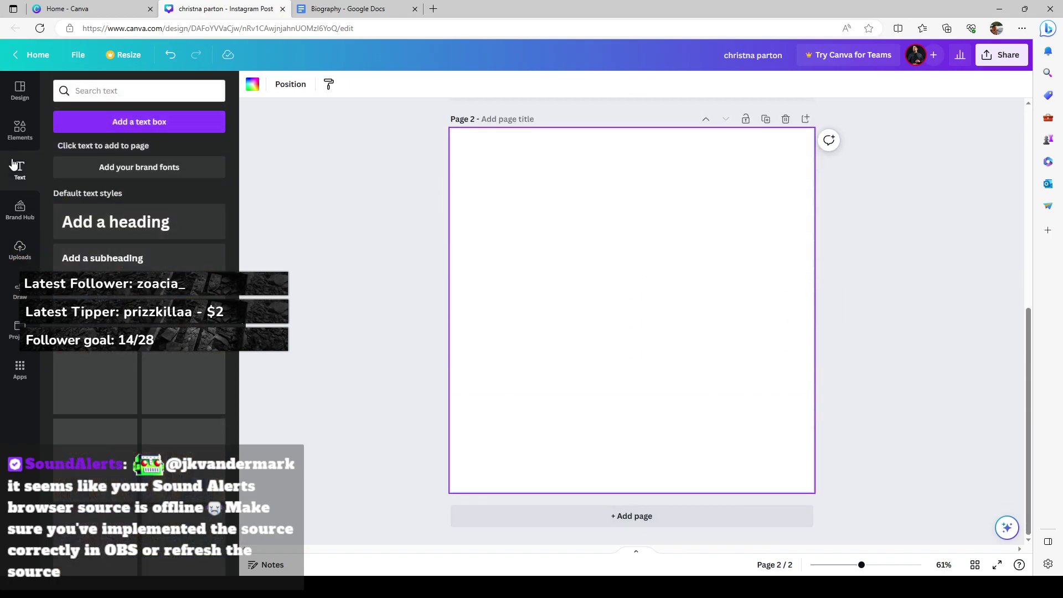
scroll(129, 162, "down", 4)
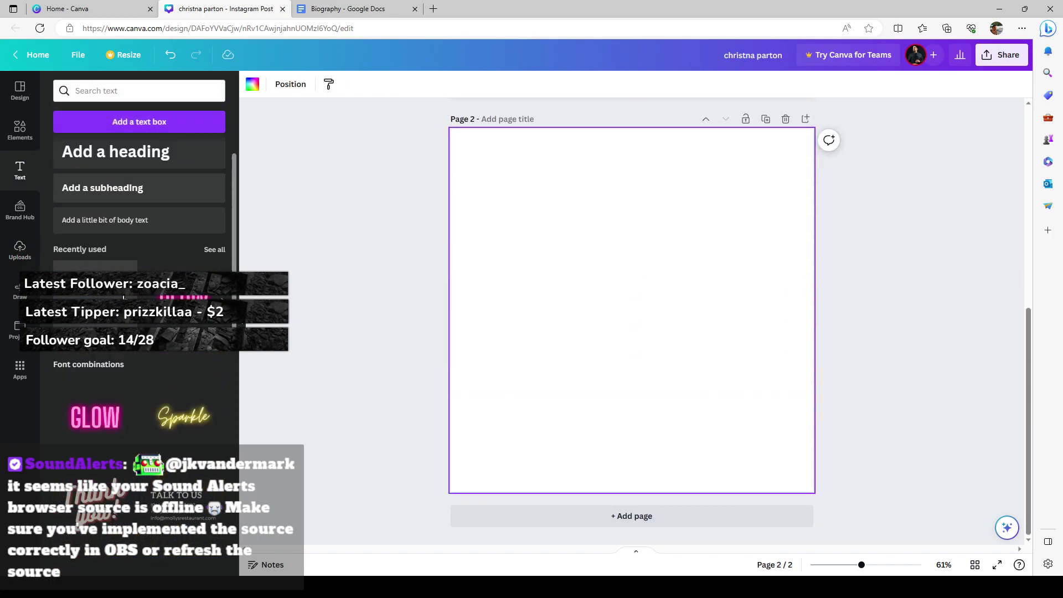
scroll(129, 162, "up", 4)
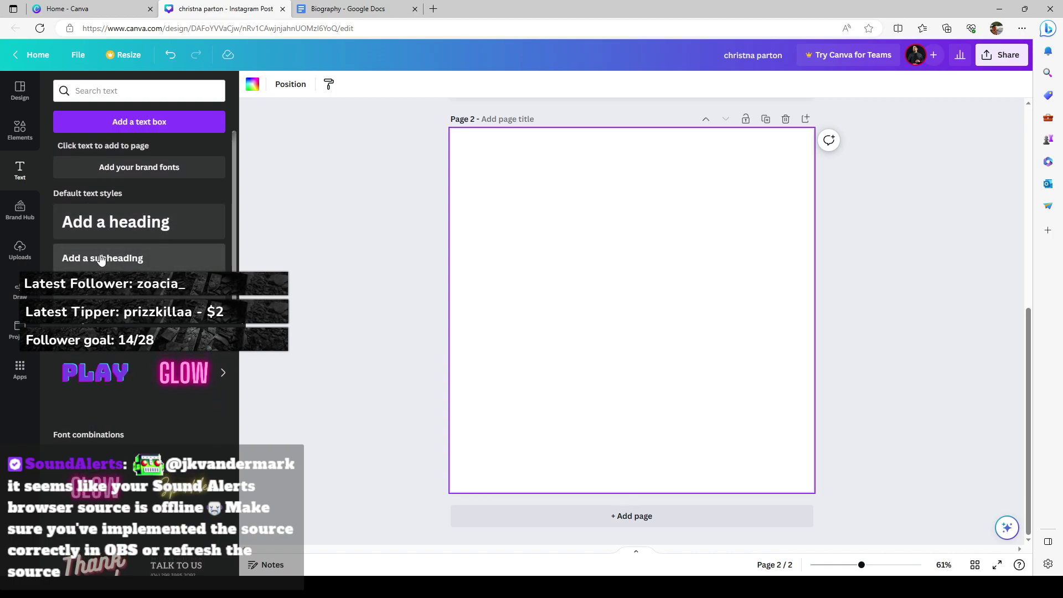
scroll(97, 391, "down", 2)
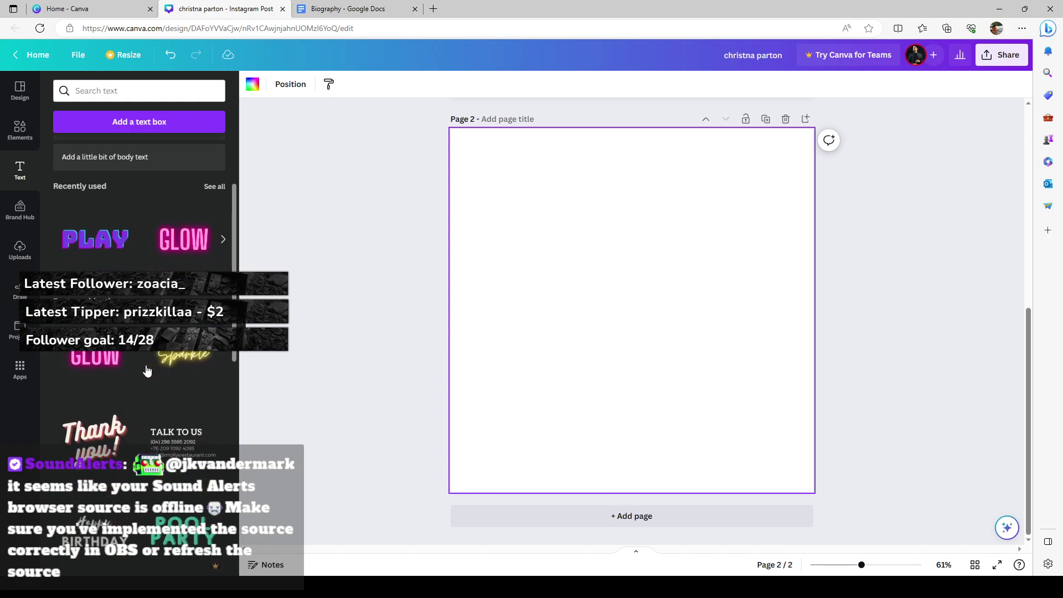
left_click_drag(95, 250, 599, 197)
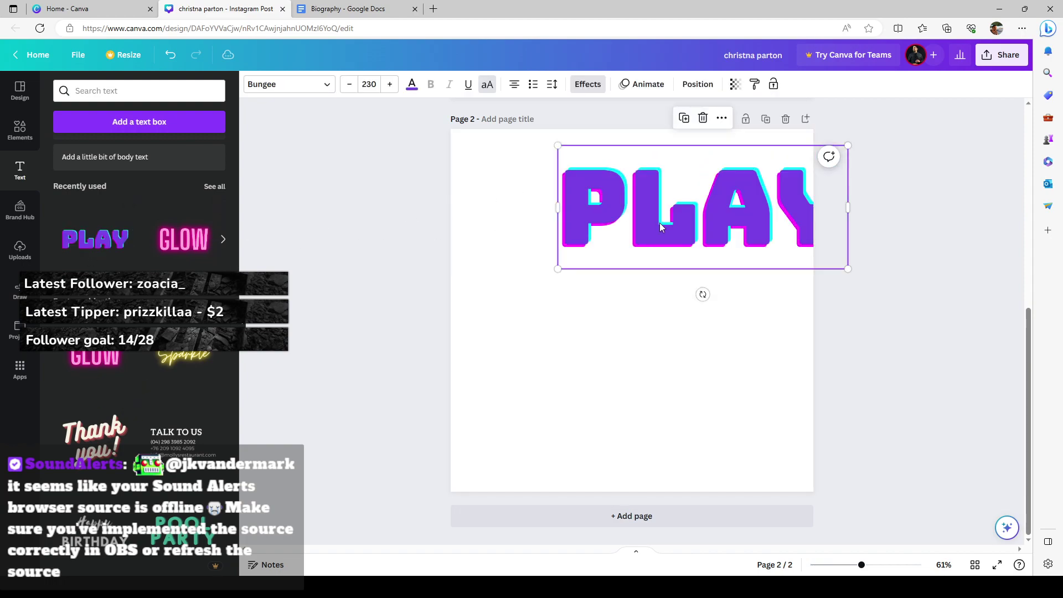
Step: Change the text to BIOGRAPHY, fitted on one line, shrunk and centred at the page top
double_click(608, 206)
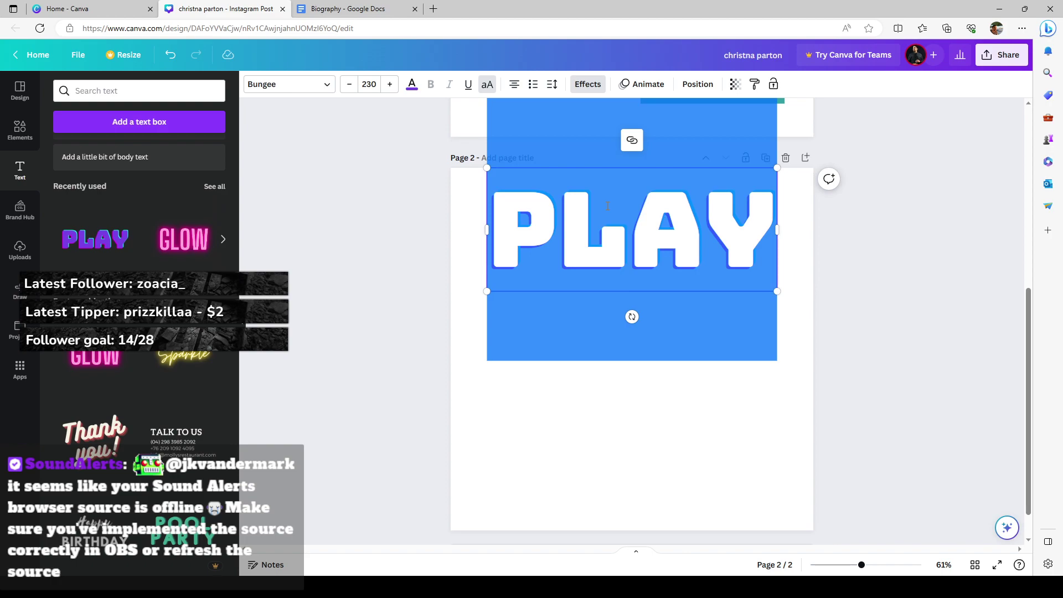
type("BIOGRA")
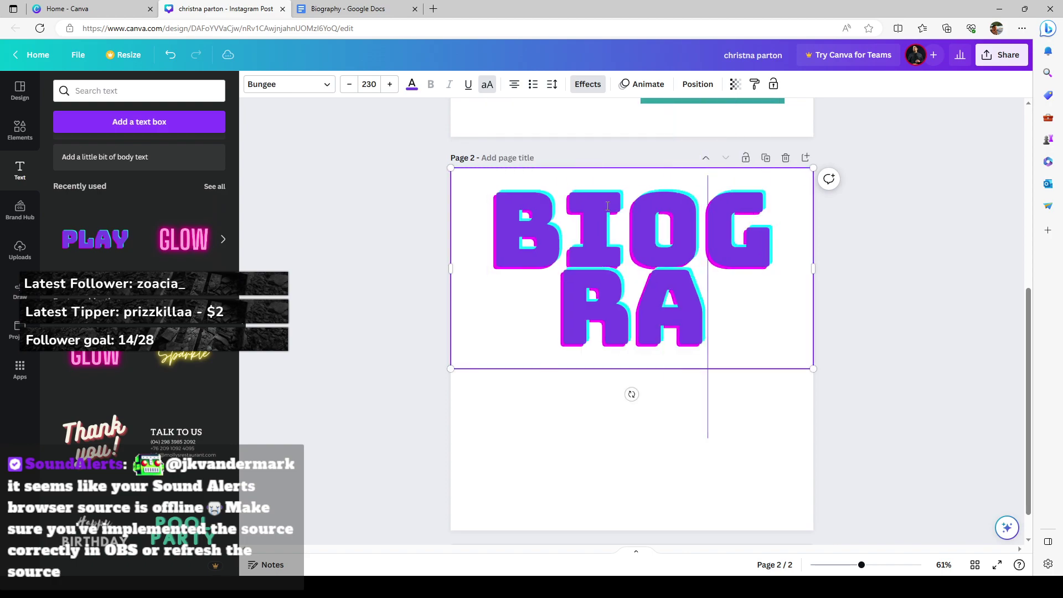
type("PHY")
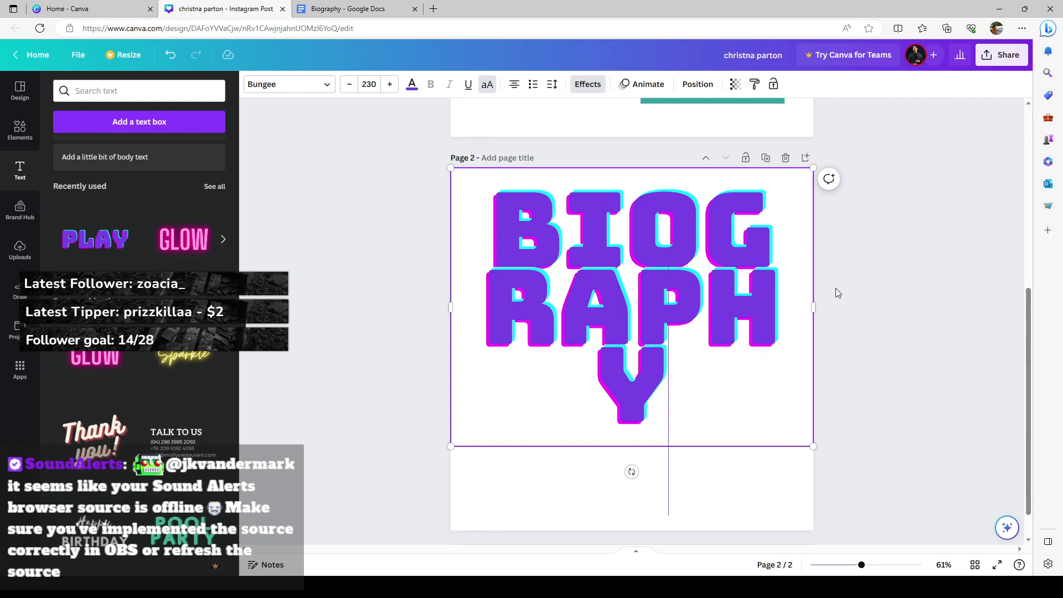
left_click_drag(813, 307, 971, 306)
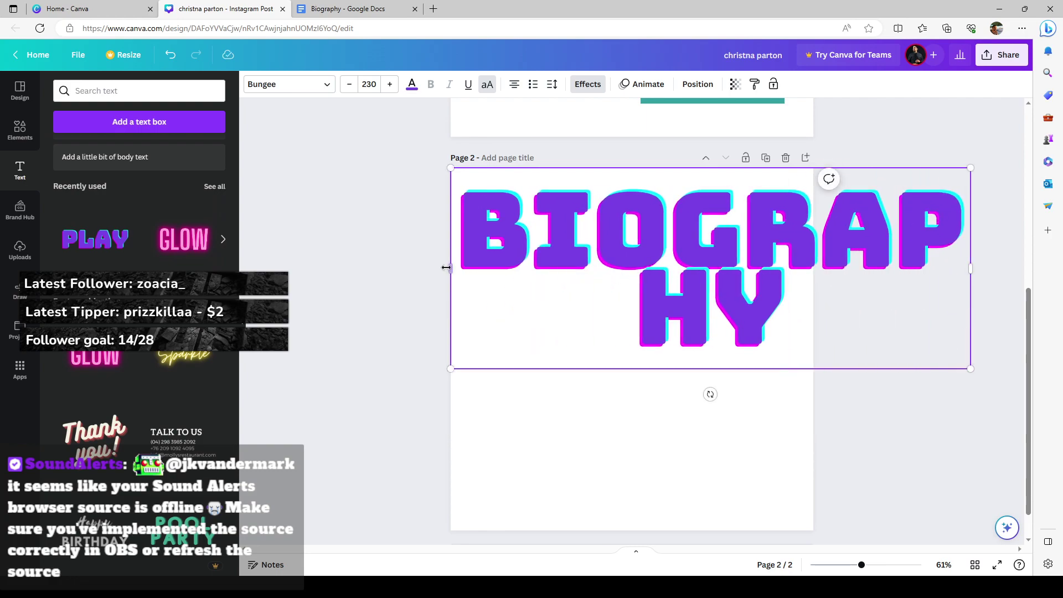
left_click_drag(444, 268, 292, 261)
left_click(309, 190)
left_click(380, 187)
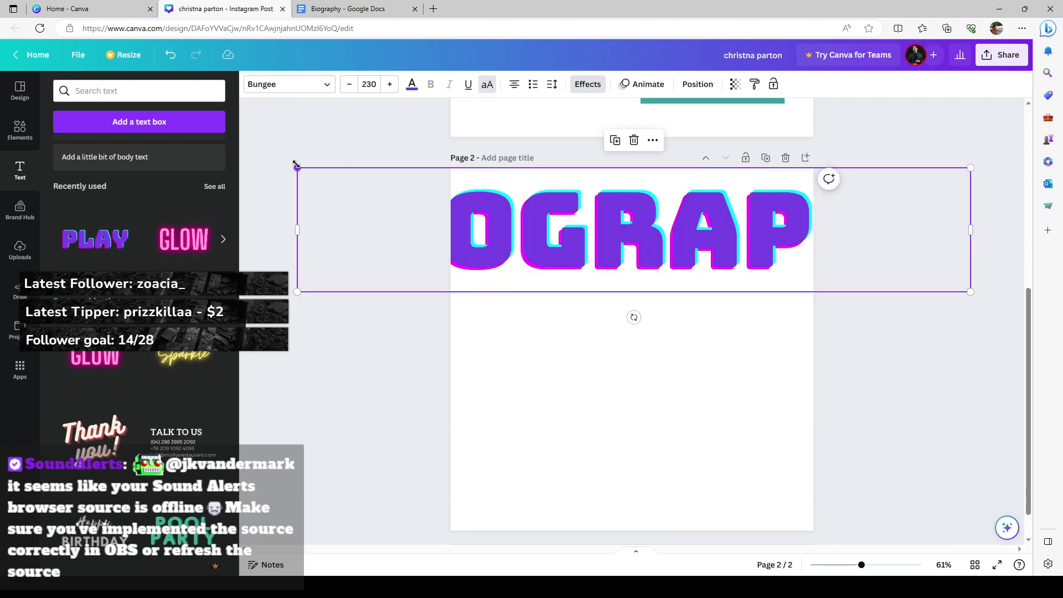
left_click_drag(296, 165, 686, 242)
left_click_drag(698, 246, 541, 234)
left_click(632, 265)
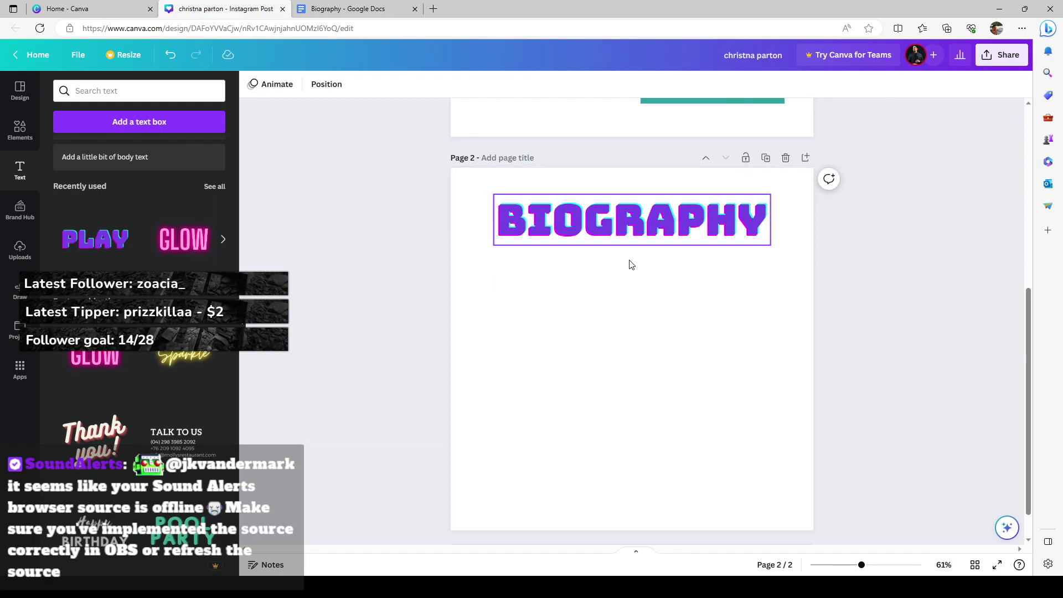
Step: Add a heading box below BIOGRAPHY and copy the first biography paragraphs from Google Docs
scroll(174, 191, "up", 3)
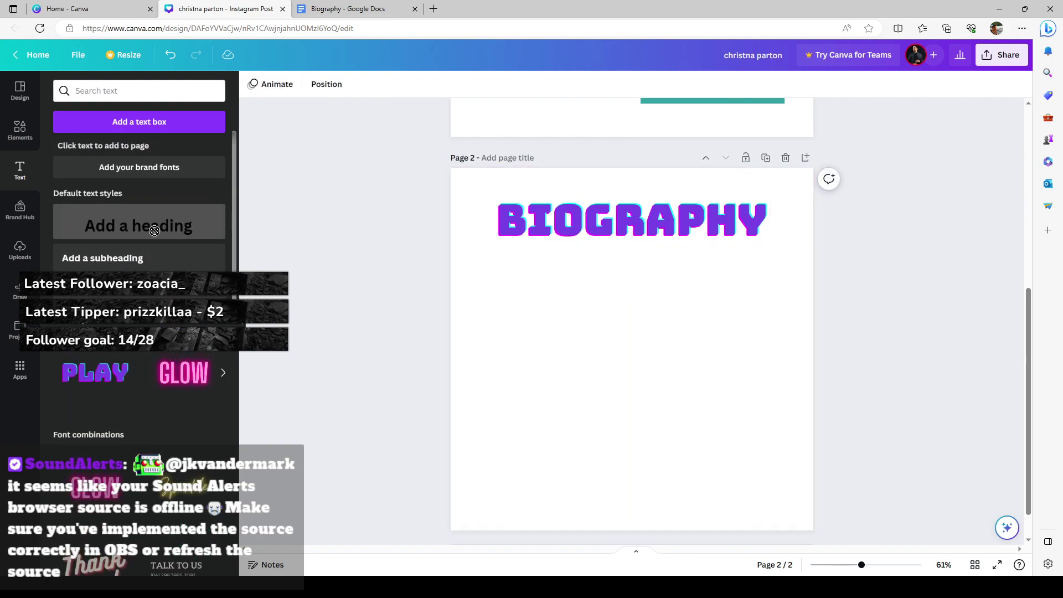
left_click_drag(155, 230, 579, 261)
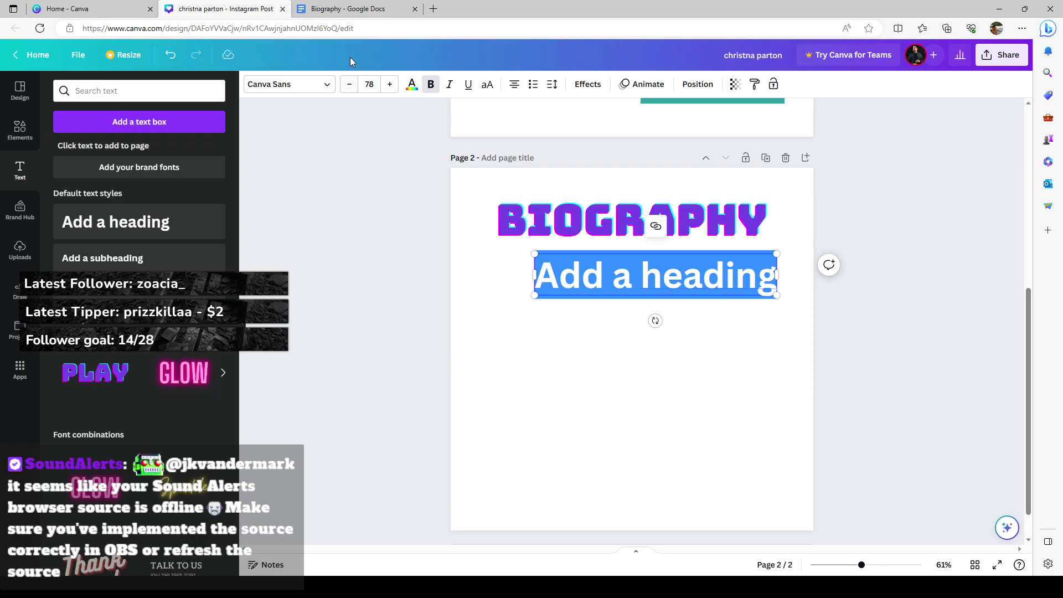
left_click(349, 9)
left_click_drag(360, 227, 628, 296)
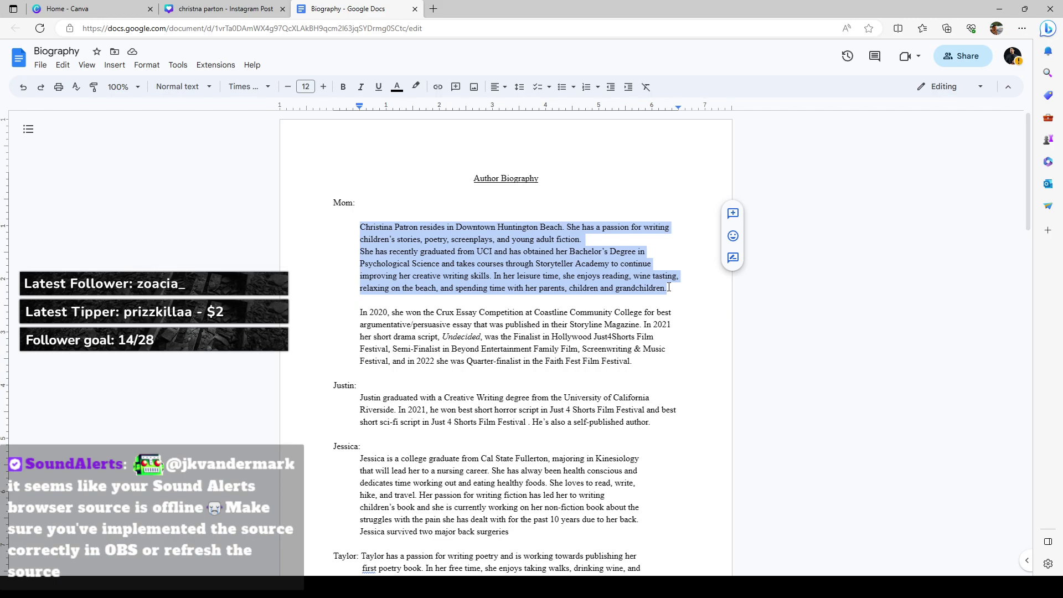
right_click(542, 252)
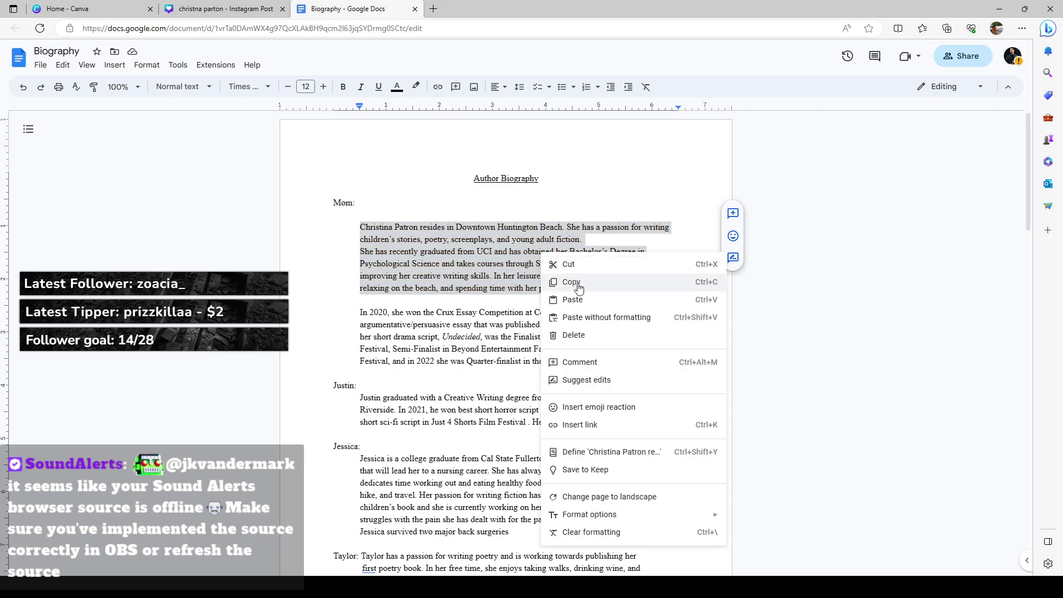
left_click(565, 281)
left_click(224, 9)
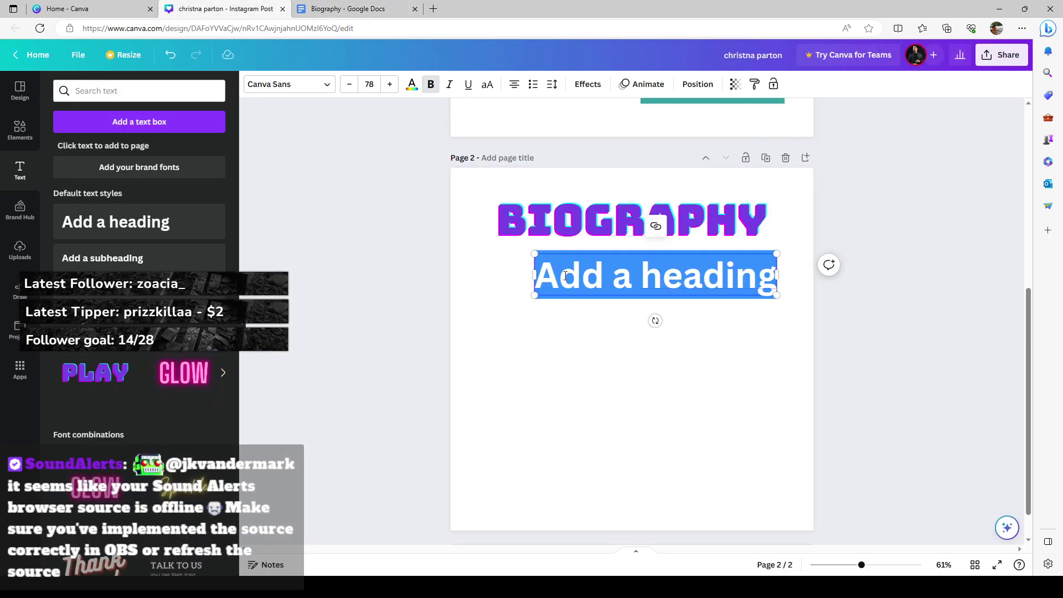
Step: Paste the biography into the heading box, place it under BIOGRAPHY, and reduce the font to 35.4
key("ctrl+v")
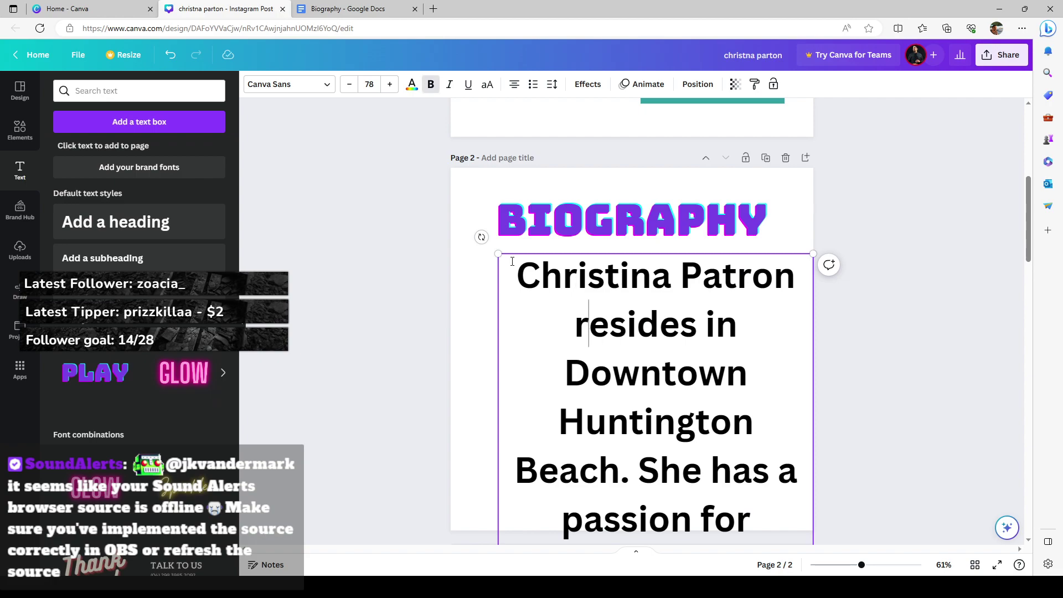
left_click_drag(498, 253, 537, 463)
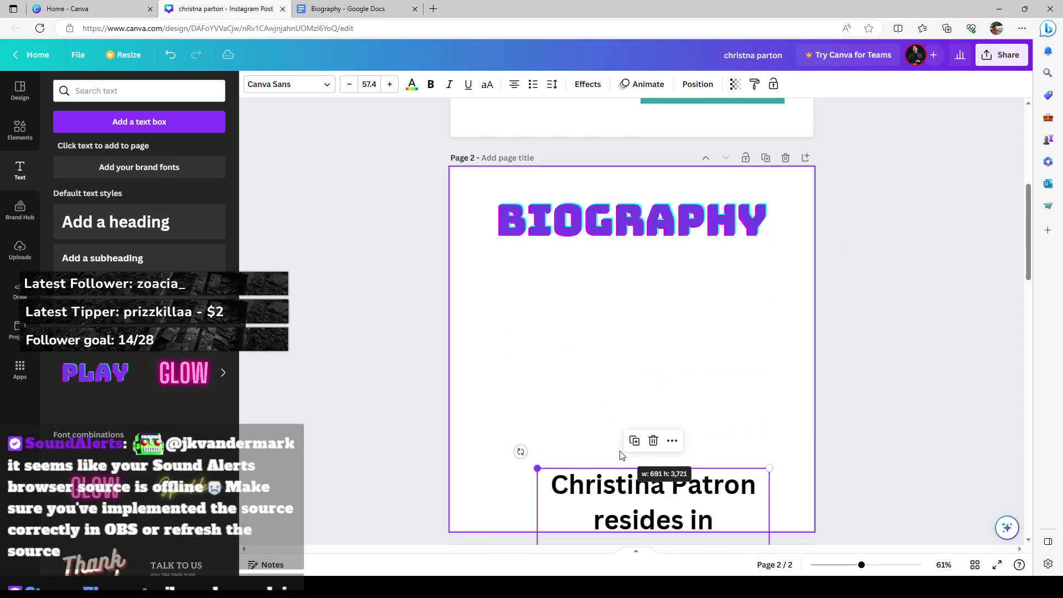
left_click_drag(623, 482, 547, 285)
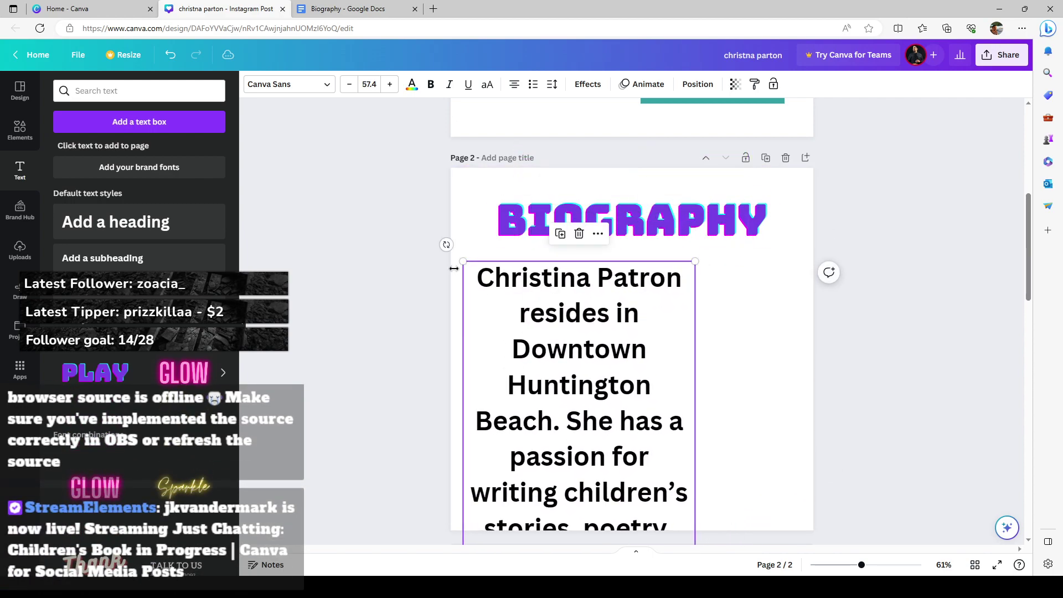
left_click(349, 84)
left_click(349, 84)
left_click(349, 84)
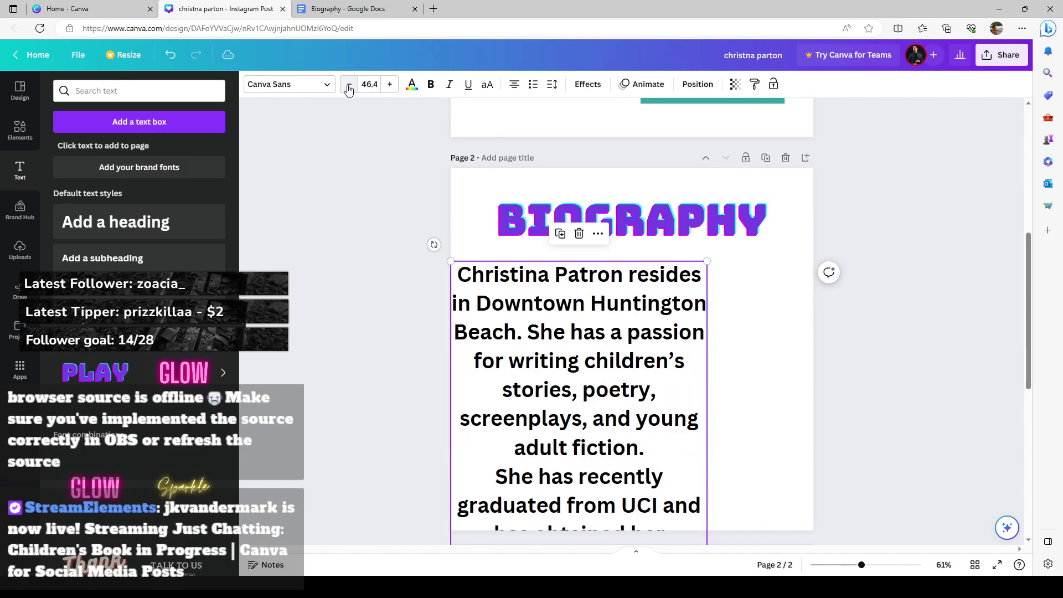
left_click(349, 87)
left_click(349, 86)
left_click(349, 86)
left_click(349, 87)
left_click(349, 87)
left_click(349, 87)
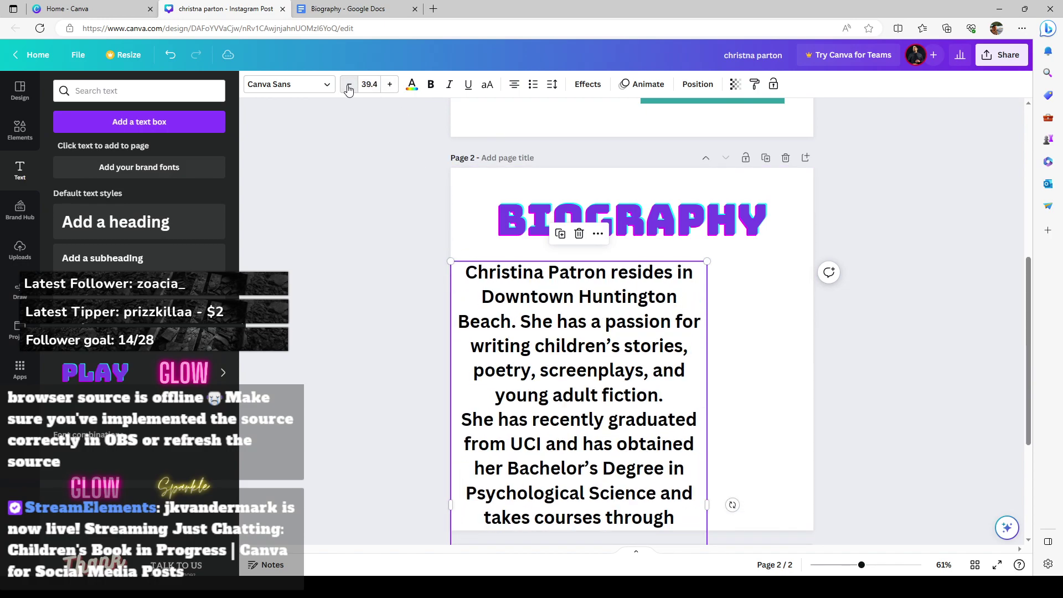
left_click(349, 87)
left_click(349, 87)
Step: Widen the biography text box and centre it on the page
left_click_drag(709, 471, 819, 465)
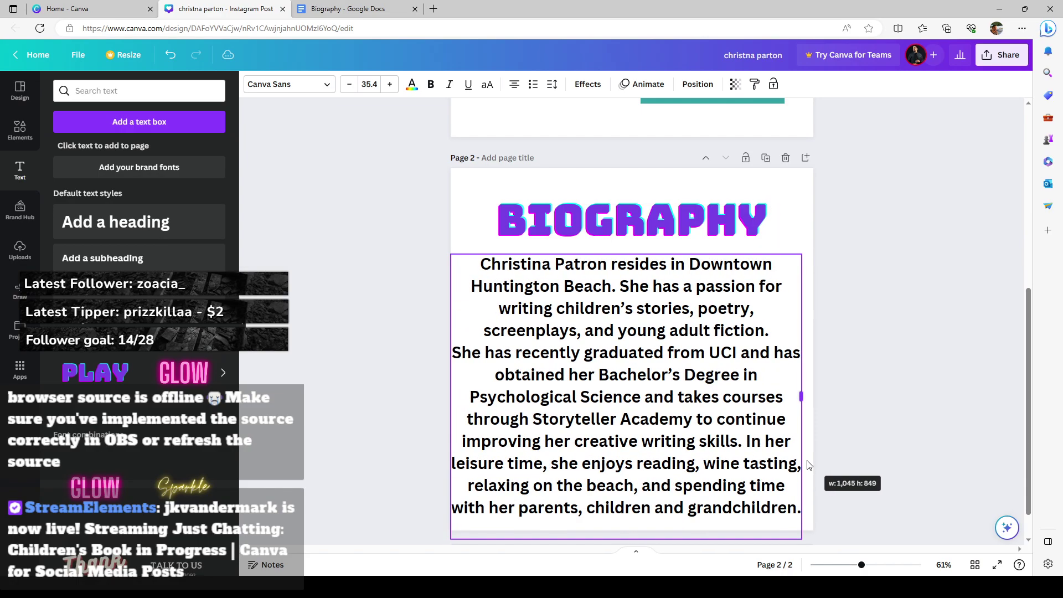
left_click_drag(682, 436, 686, 436)
left_click(873, 453)
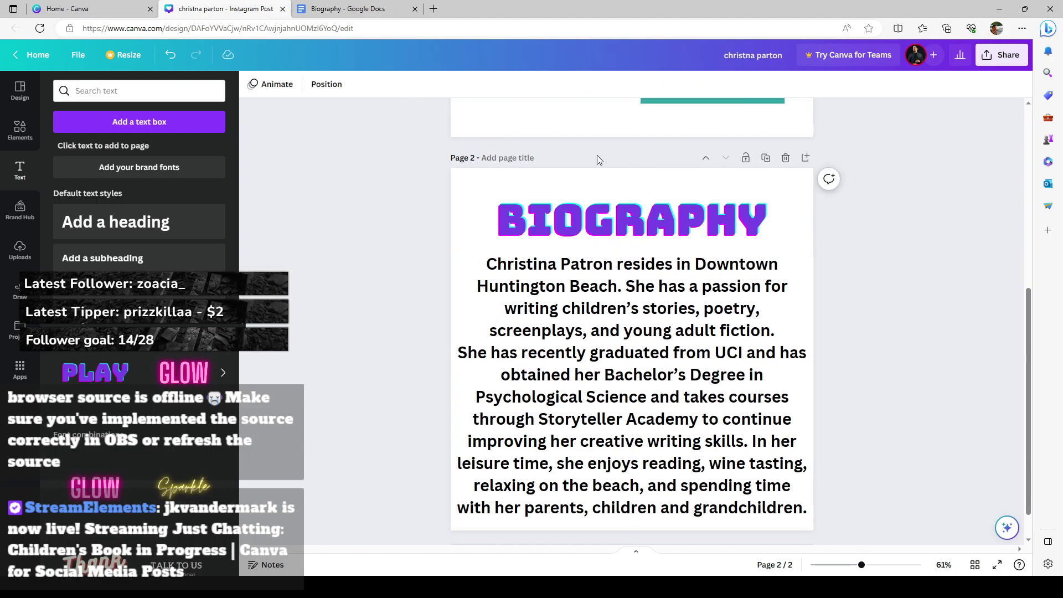
Step: Duplicate page 2 into a new page 3 and select its biography text box
left_click(766, 157)
left_click(621, 389)
triple_click(621, 389)
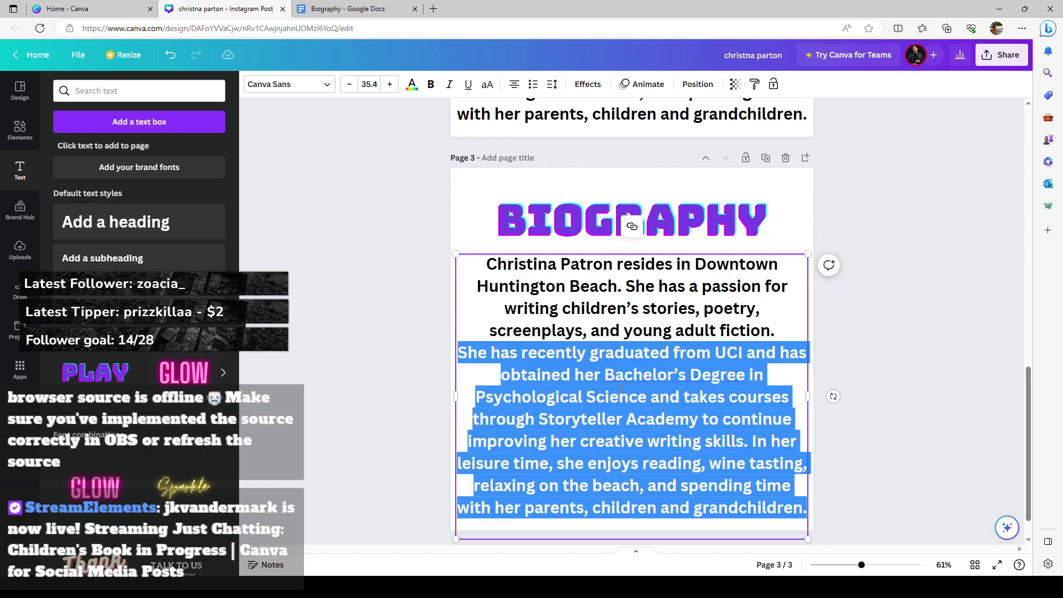
Step: Select all of page 3's text, then highlight the 2020 award paragraph in the Biography doc
left_click(532, 290)
key("ctrl+a")
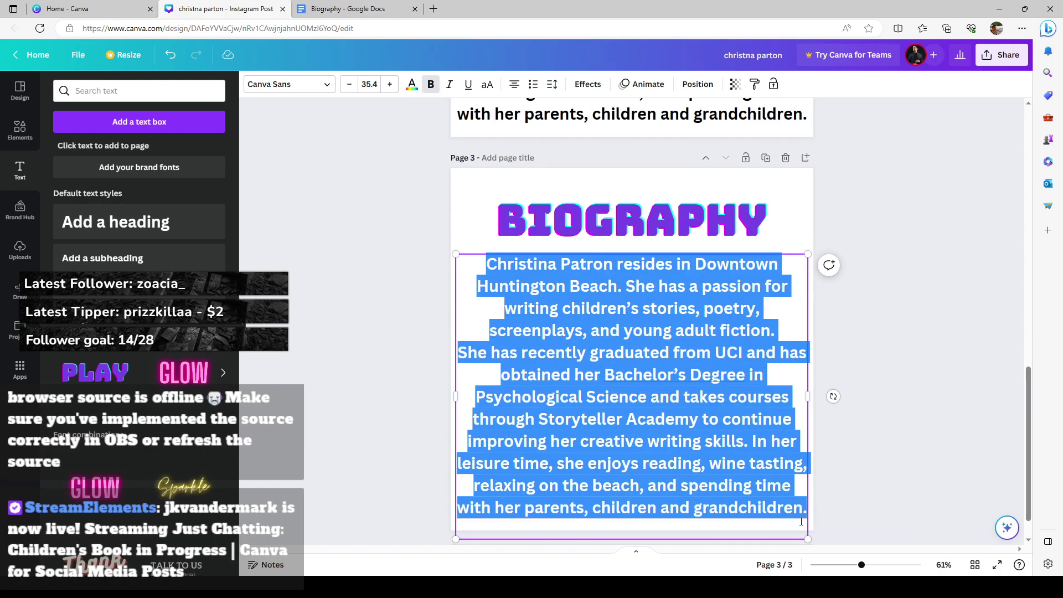
left_click(340, 9)
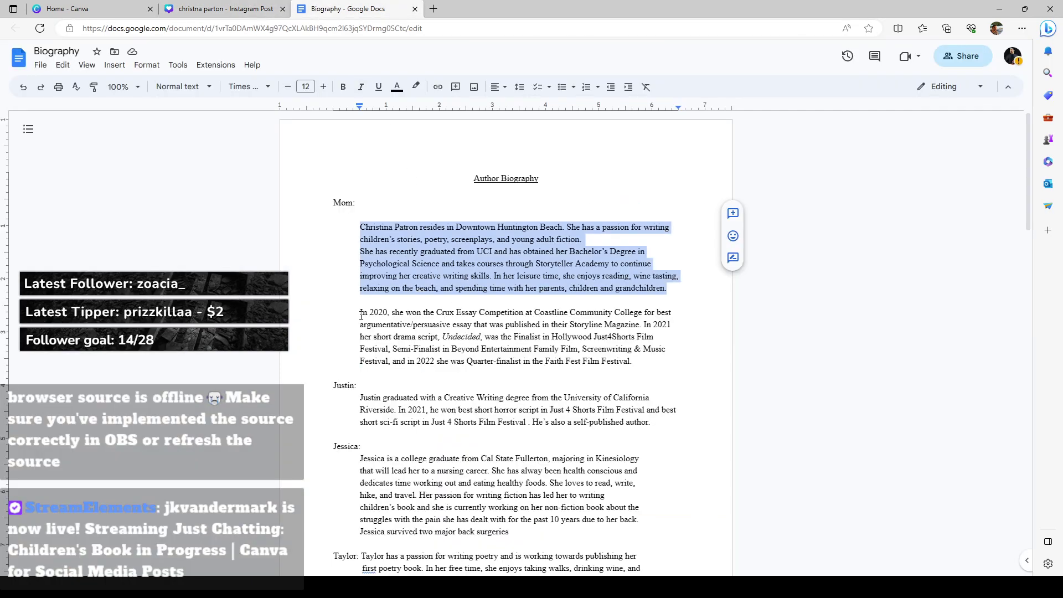
left_click_drag(361, 316, 633, 361)
Step: Copy the 2020 essay-award paragraph, undoing an accidental cut so the document stays intact
right_click(582, 336)
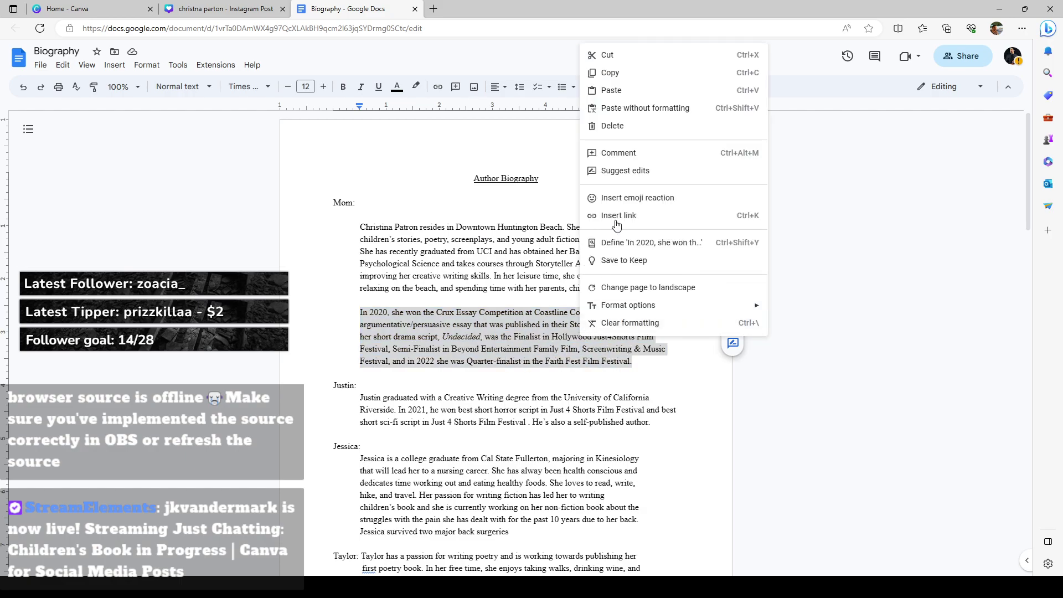
left_click(609, 54)
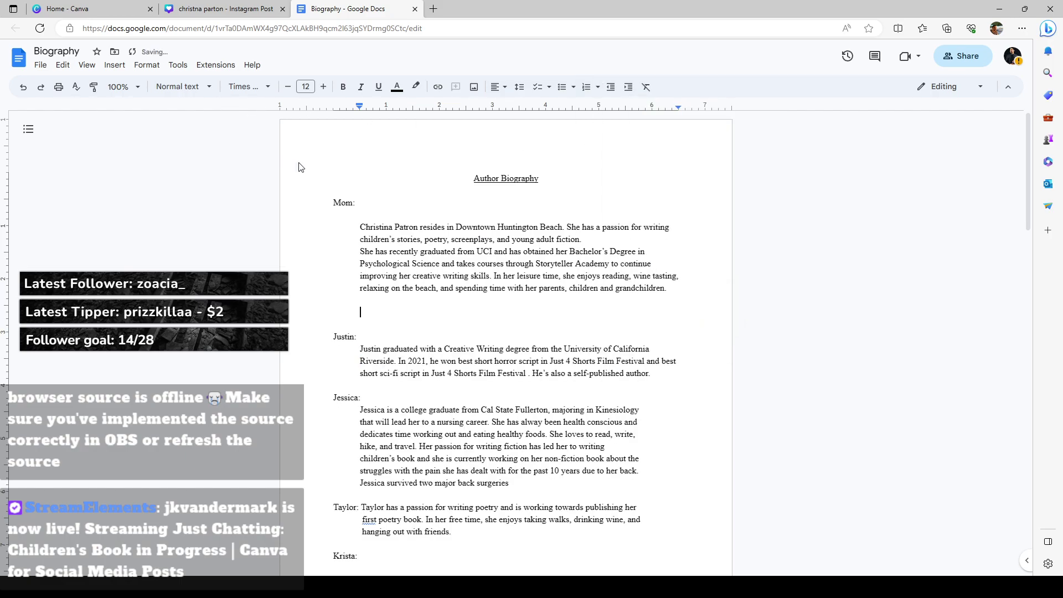
key("ctrl+z")
right_click(593, 350)
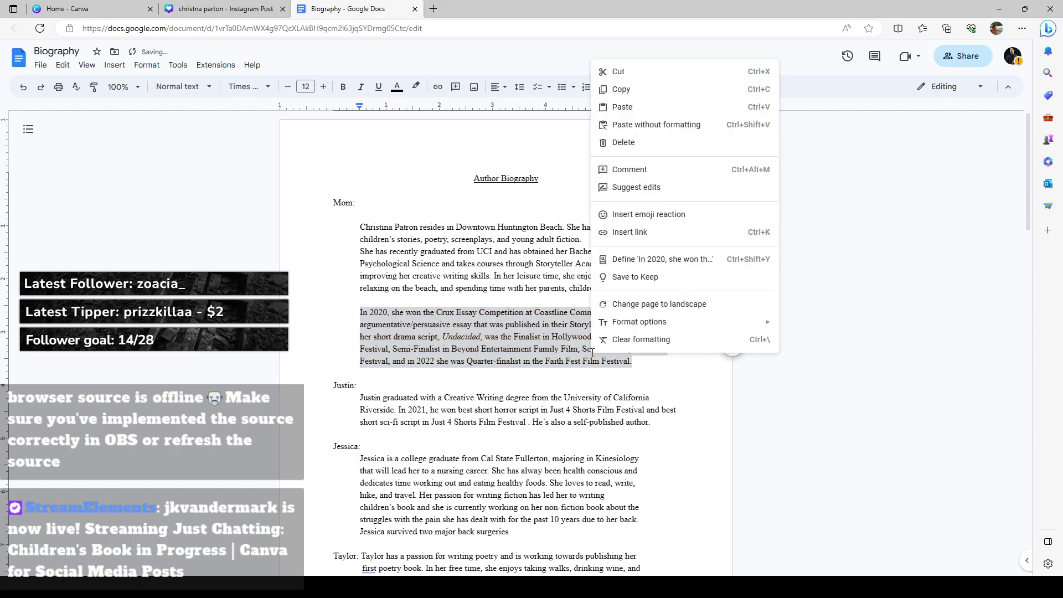
left_click(621, 90)
left_click(207, 9)
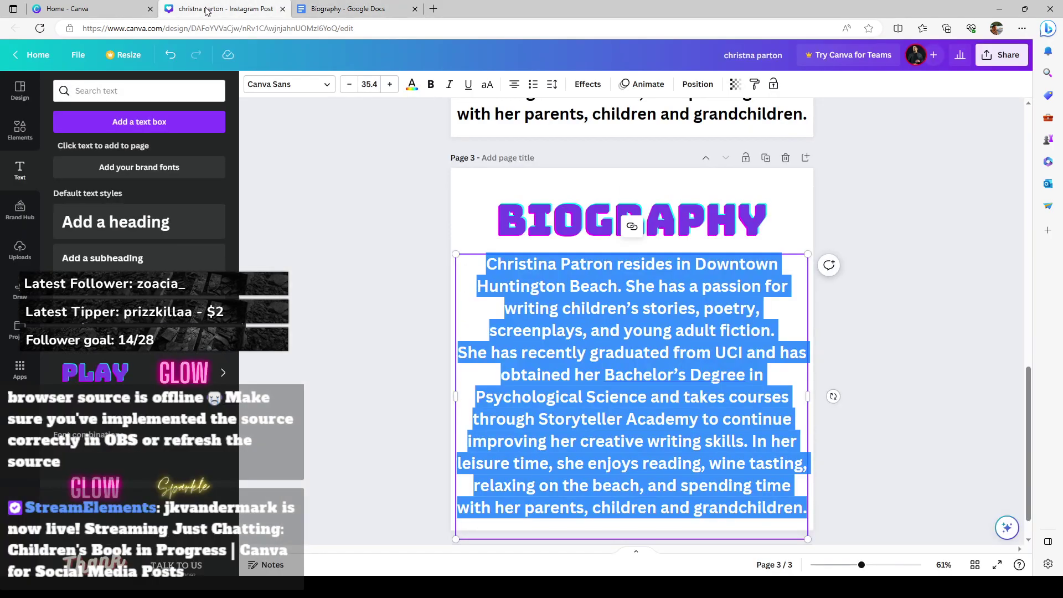
Step: Paste the 2020 award paragraph over page 3's text, narrowing the box and centring it
key("ctrl+v")
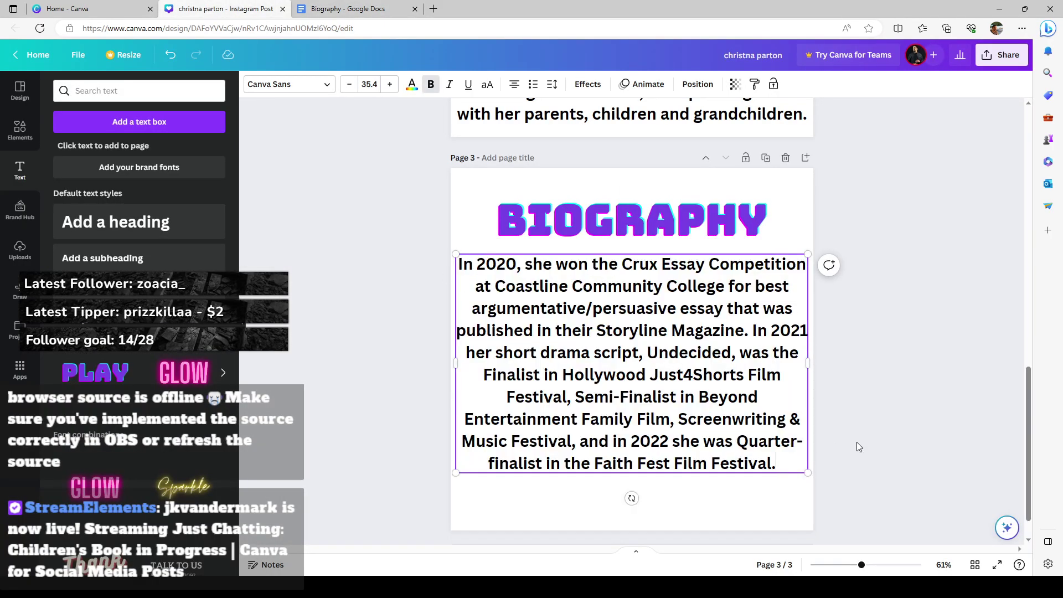
left_click_drag(812, 364, 759, 363)
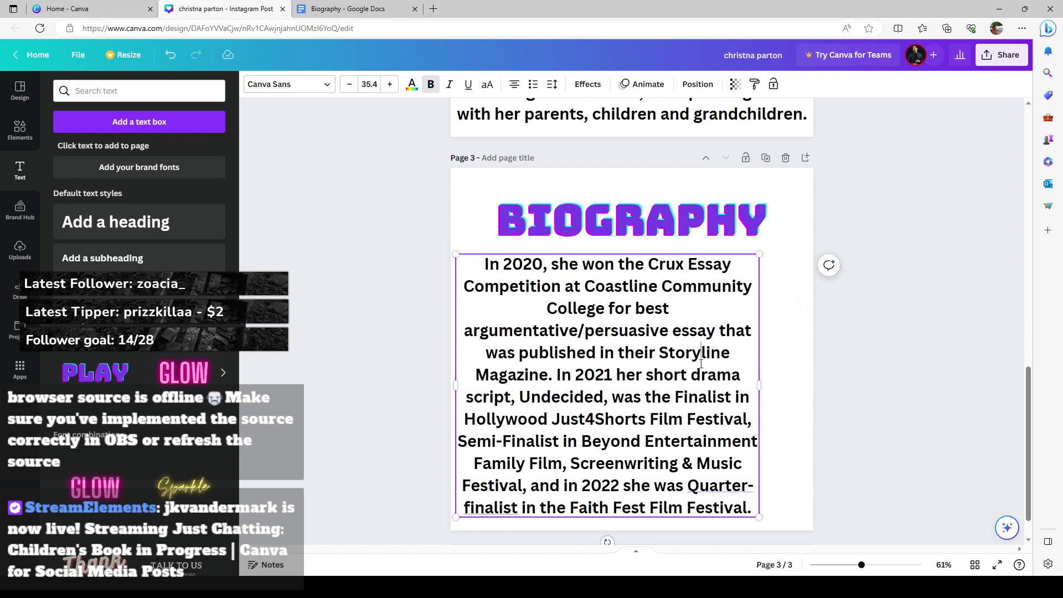
left_click(867, 401)
left_click_drag(664, 381, 688, 376)
left_click(883, 403)
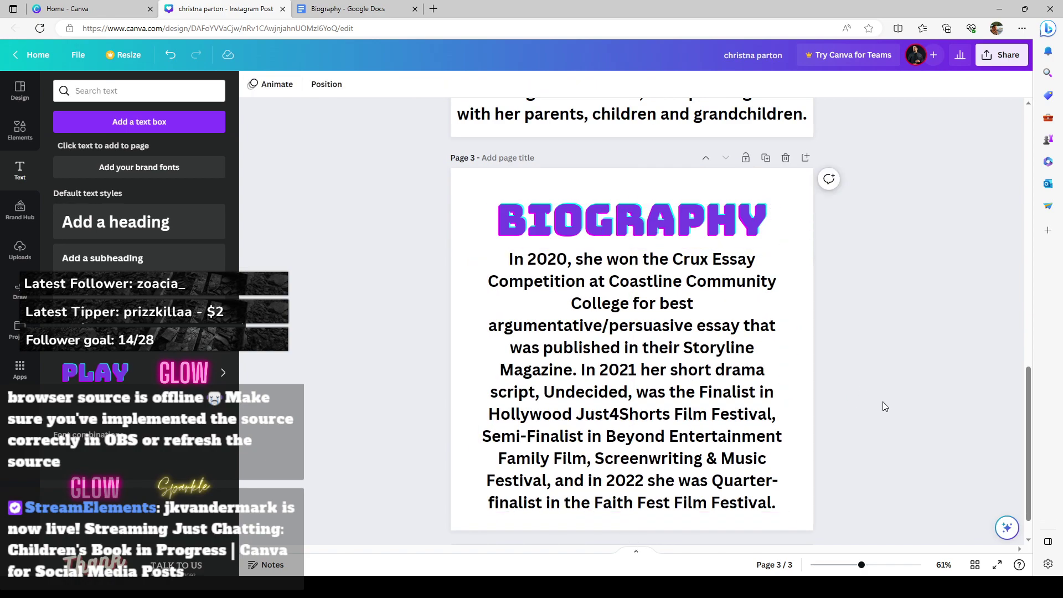
scroll(880, 400, "up", 15)
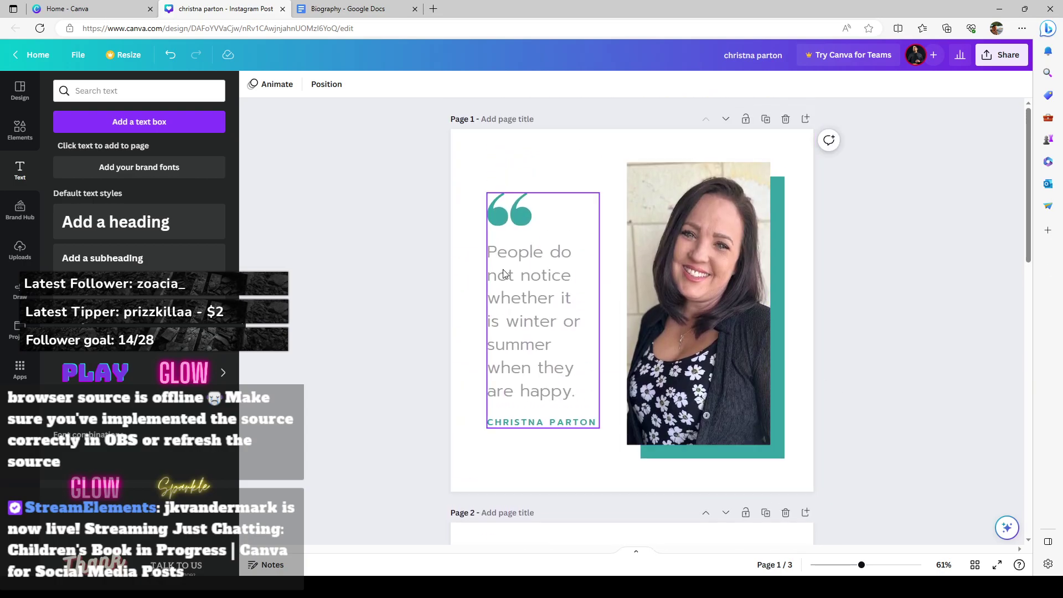
Step: Narrow page 2's biography text box so it rewraps, and re-centre it
scroll(703, 407, "down", 5)
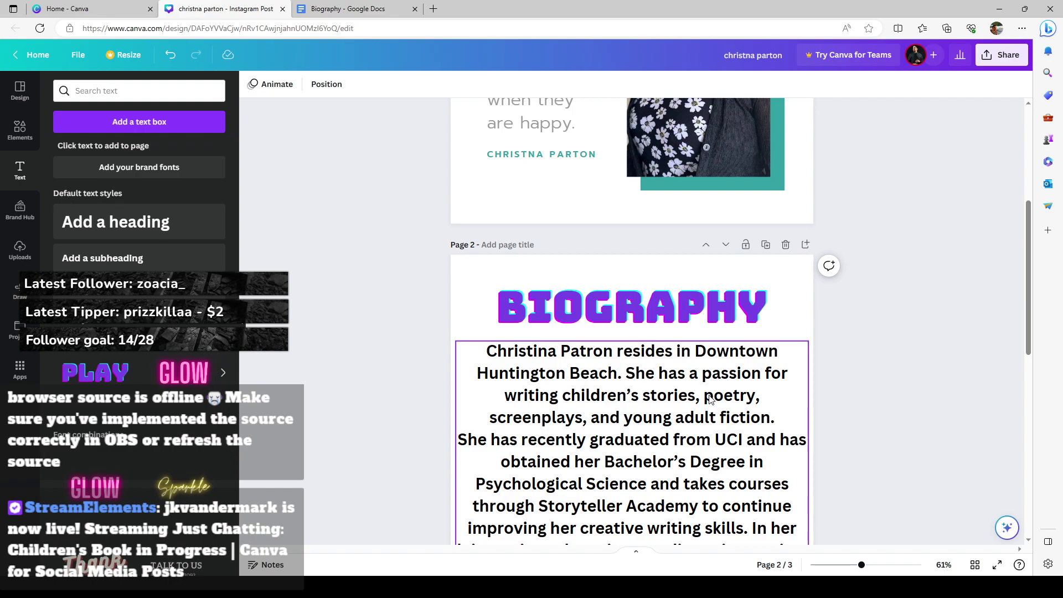
scroll(709, 399, "down", 2)
left_click(732, 332)
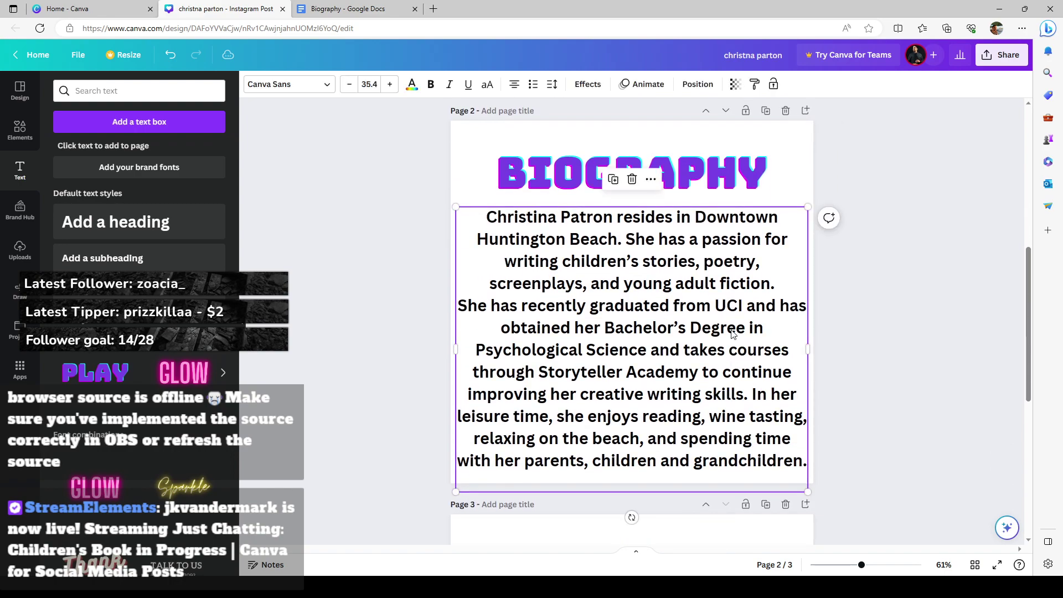
left_click_drag(812, 354, 796, 356)
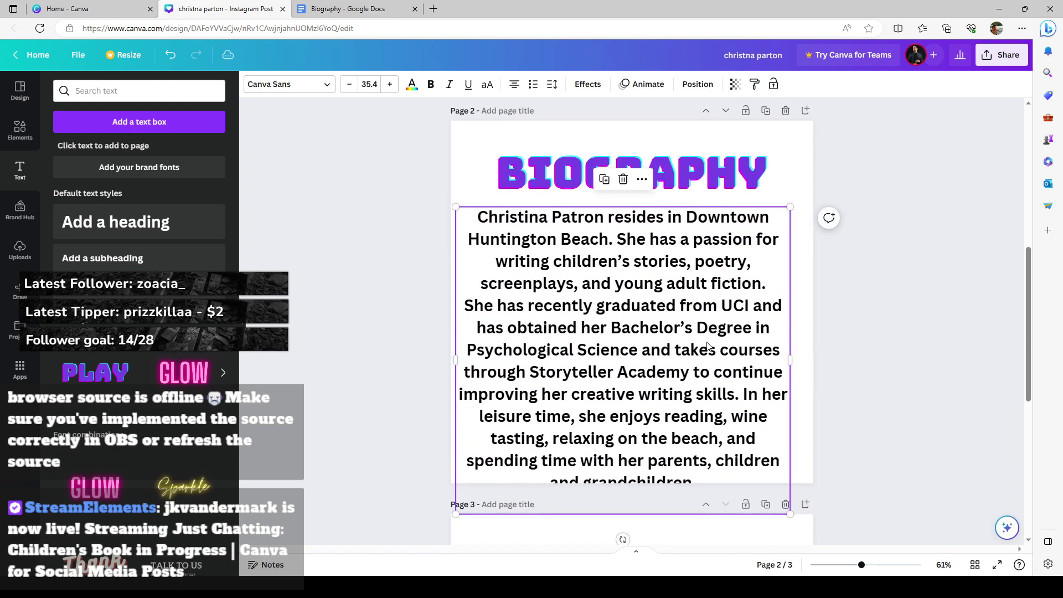
left_click(856, 352)
left_click_drag(688, 348, 704, 344)
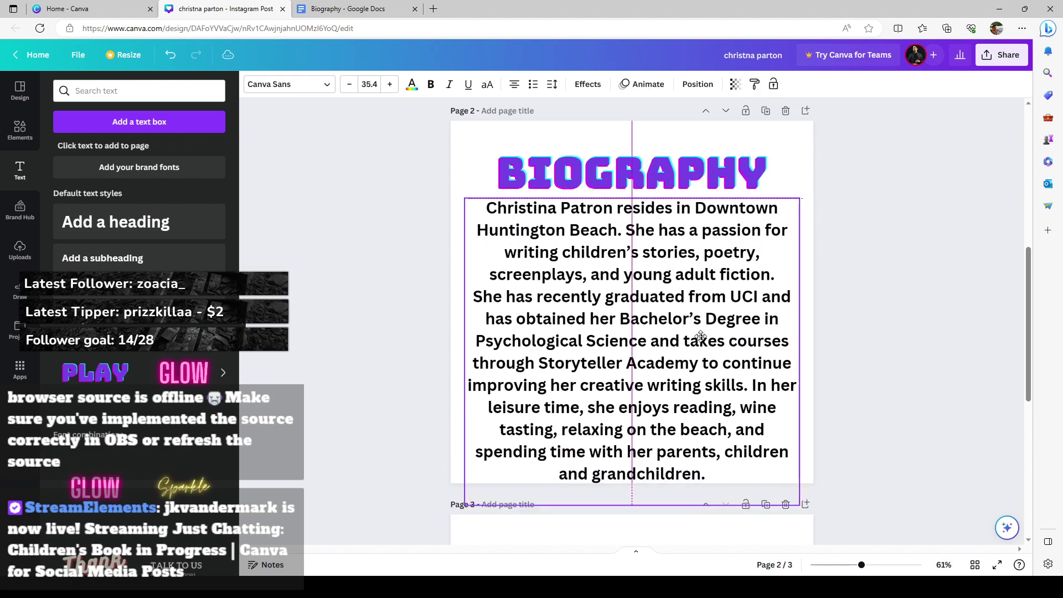
left_click_drag(703, 339, 697, 333)
Step: Move the BIOGRAPHY heading and the biography text higher on page 2
left_click(687, 175)
left_click_drag(687, 176, 686, 161)
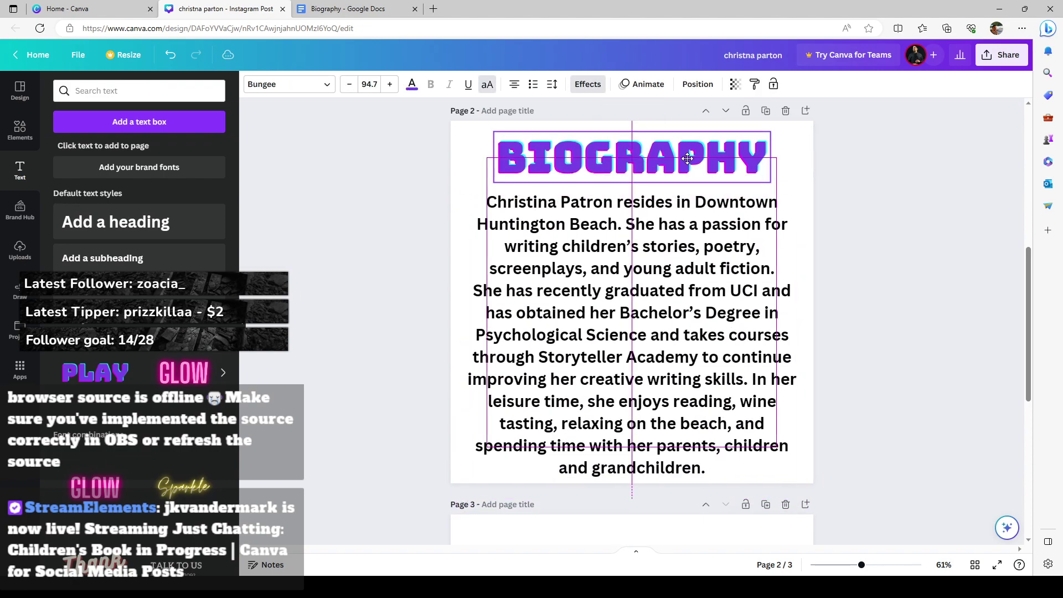
left_click_drag(672, 255, 673, 245)
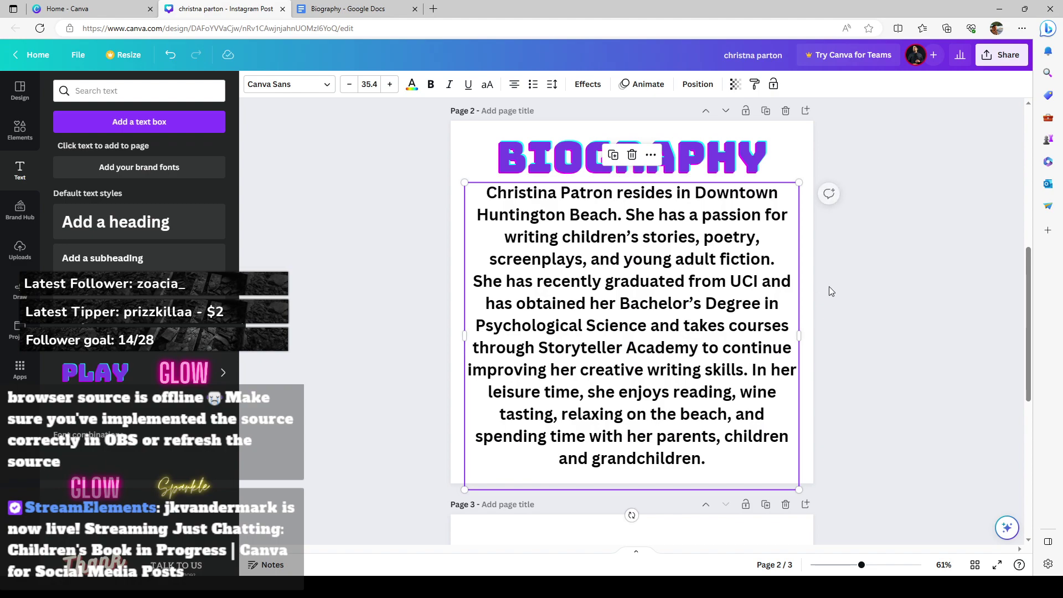
left_click(855, 311)
scroll(856, 318, "down", 4)
left_click(649, 372)
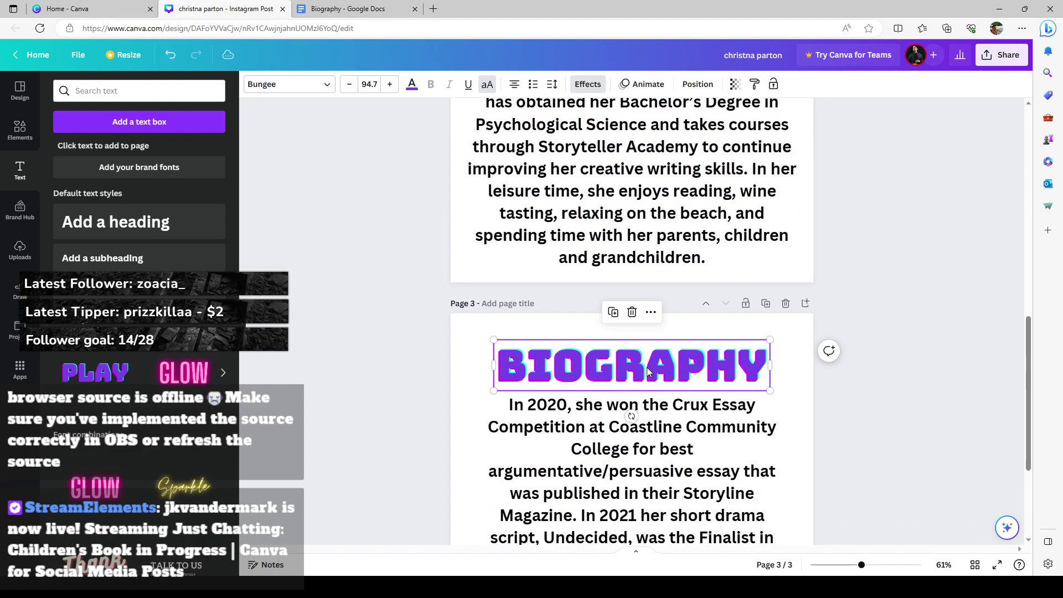
scroll(691, 370, "down", 3)
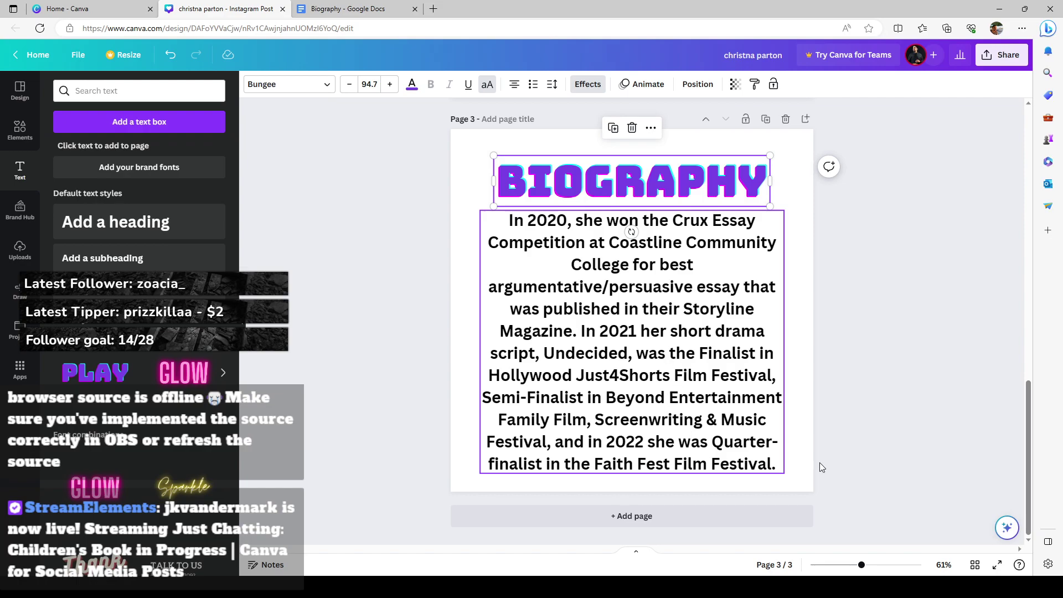
scroll(859, 439, "up", 12)
scroll(710, 385, "down", 4)
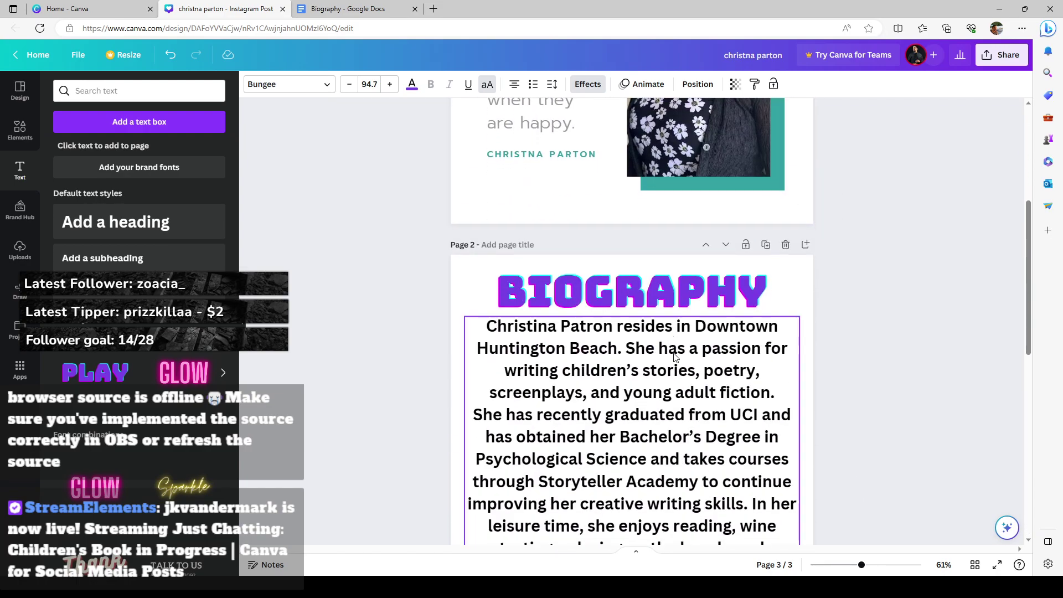
scroll(674, 357, "down", 8)
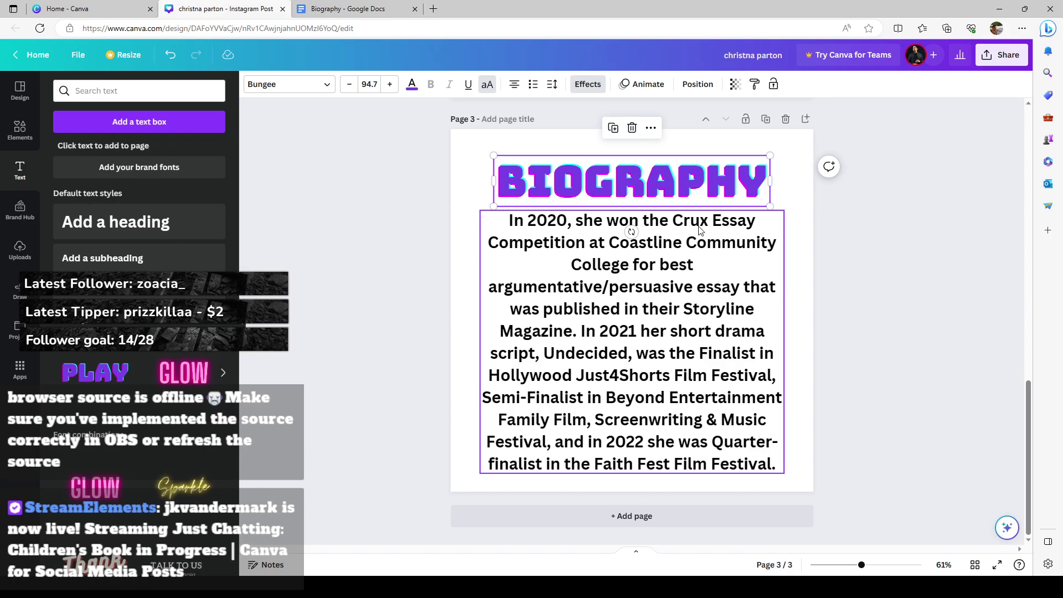
scroll(843, 374, "up", 10)
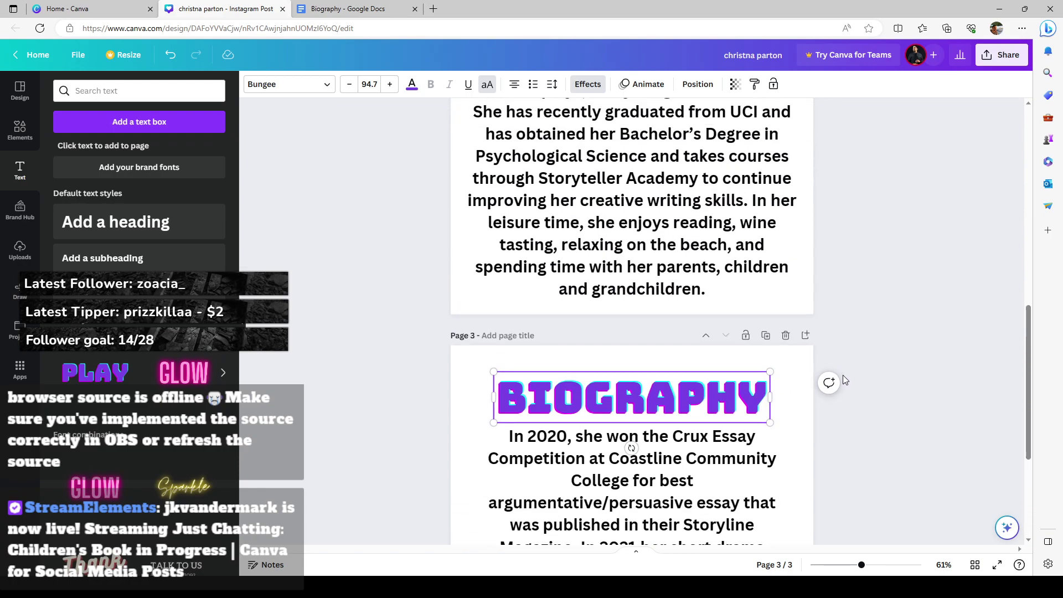
scroll(845, 376, "up", 3)
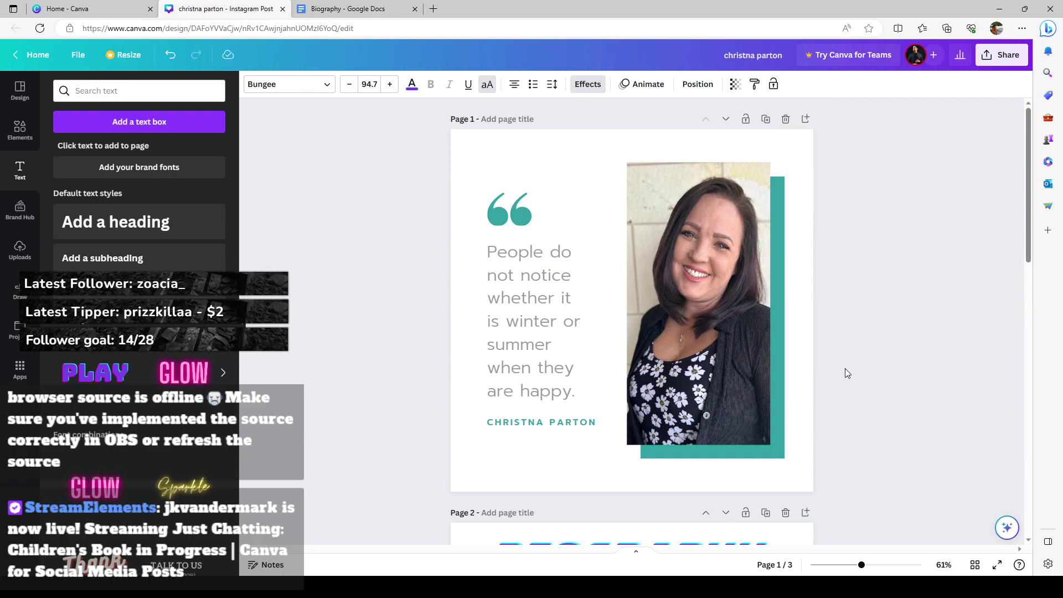
scroll(845, 369, "down", 13)
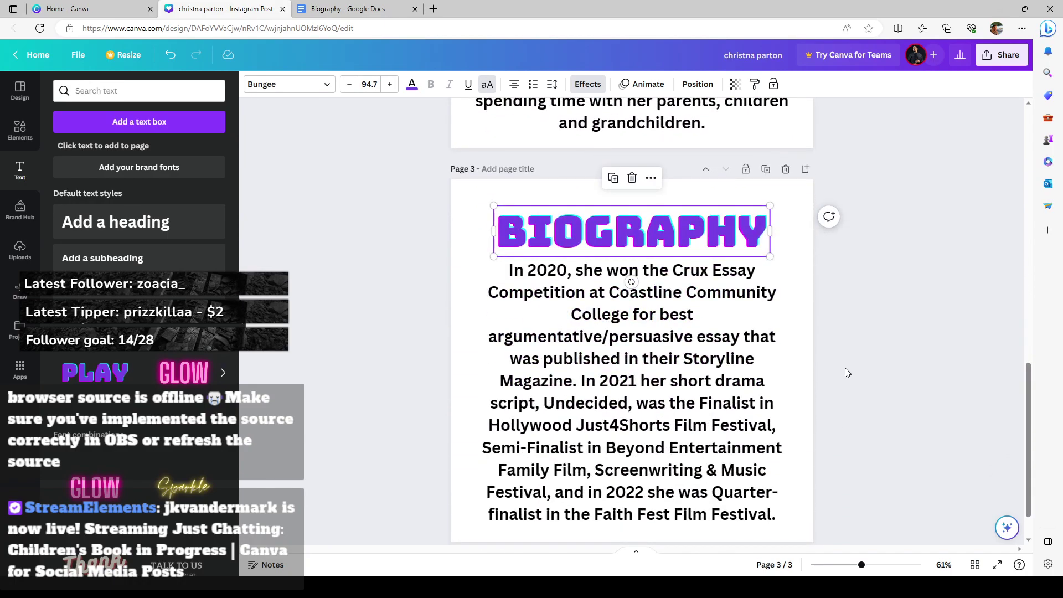